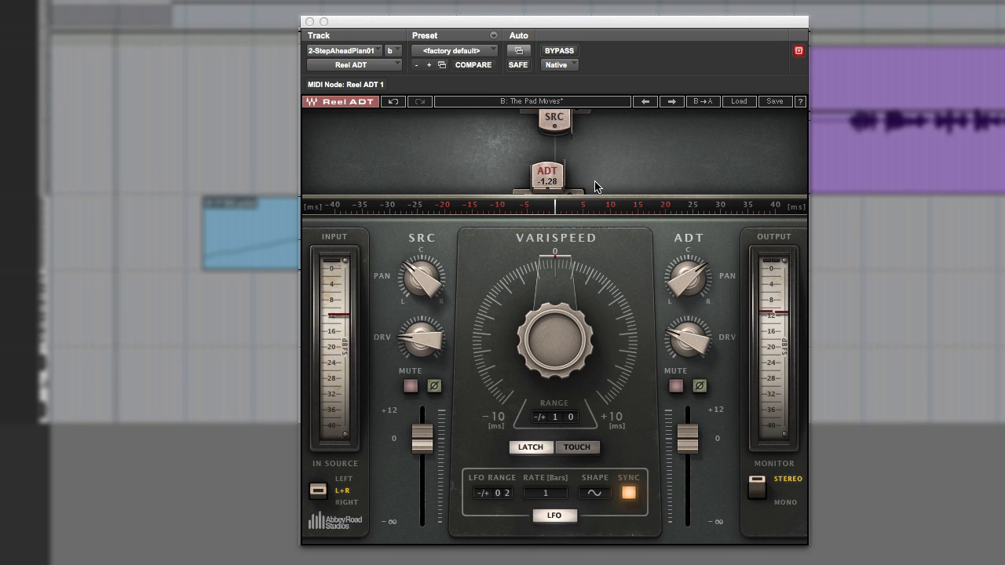
- During playback, set the piano's ADT head to 0.00 ms and sweep the Varispeed offset between about 5 ms and -7.8 ms
key("space")
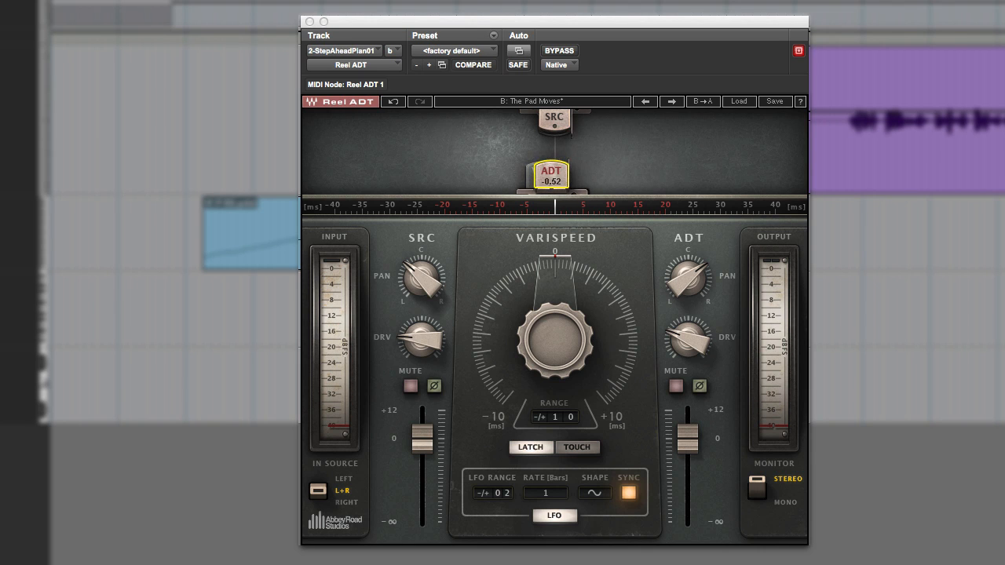
left_click(556, 180)
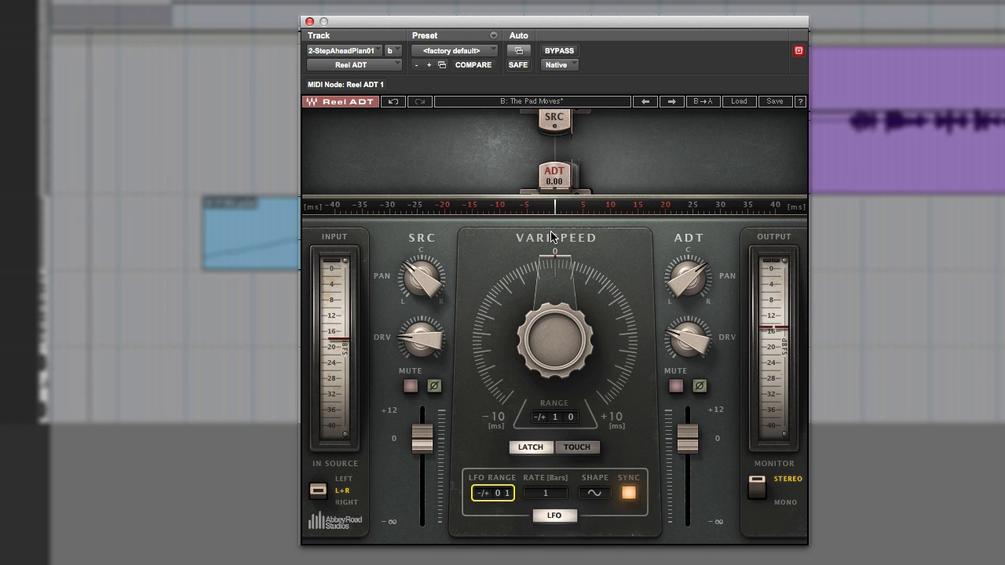
left_click_drag(548, 346, 548, 306)
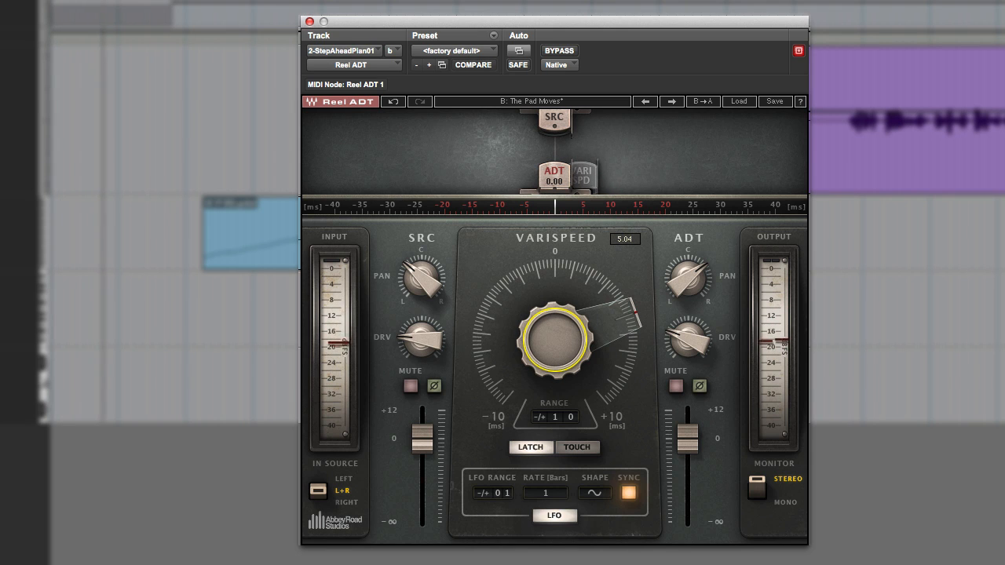
left_click_drag(547, 306, 548, 409)
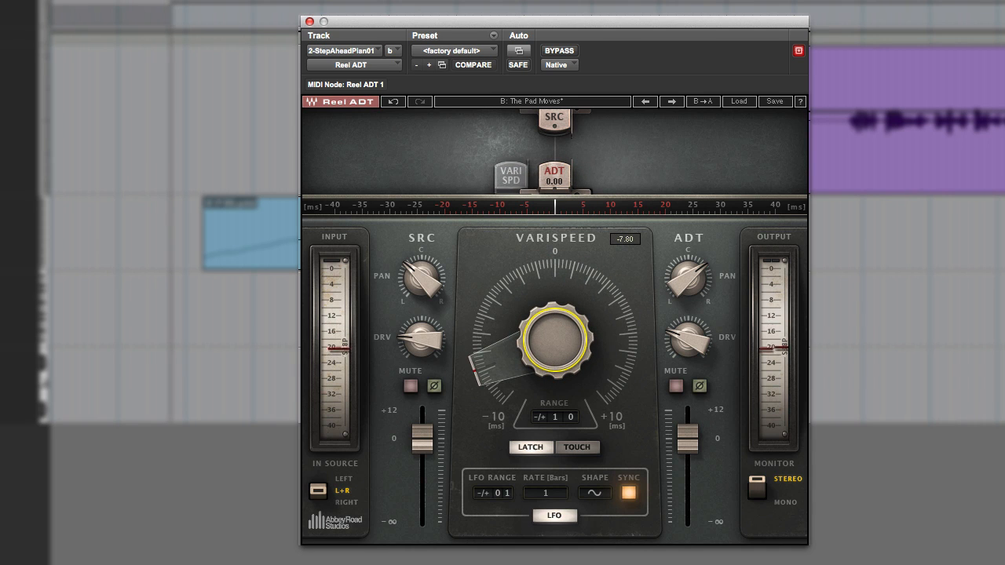
mouse_move(555, 340)
left_mouse_down()
mouse_move(555, 227)
mouse_move(558, 357)
left_mouse_up()
- Widen the Varispeed range to -/+ 20 ms and turn the Varispeed offset further into the negative
left_click_drag(561, 418, 561, 391)
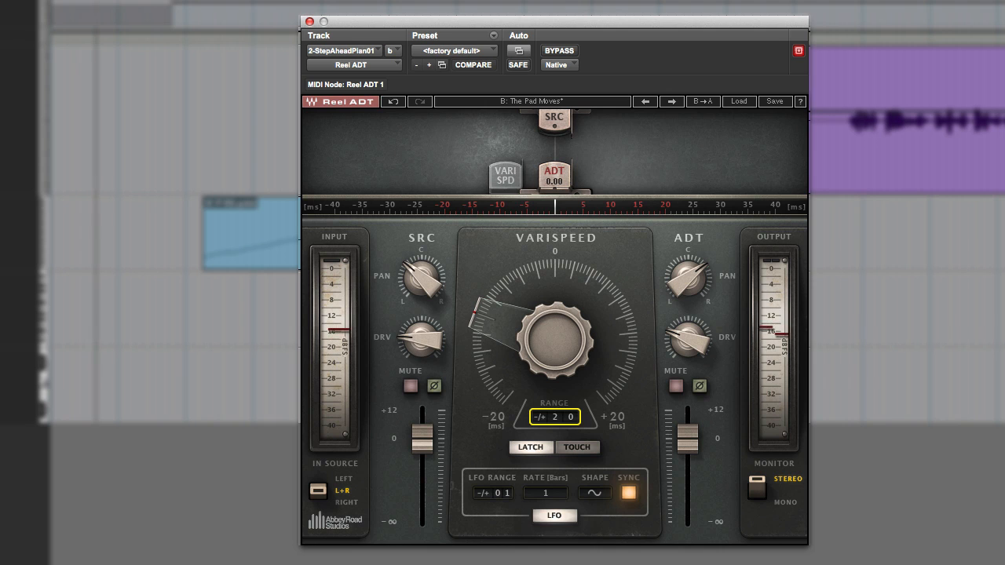
left_click_drag(550, 348, 548, 373)
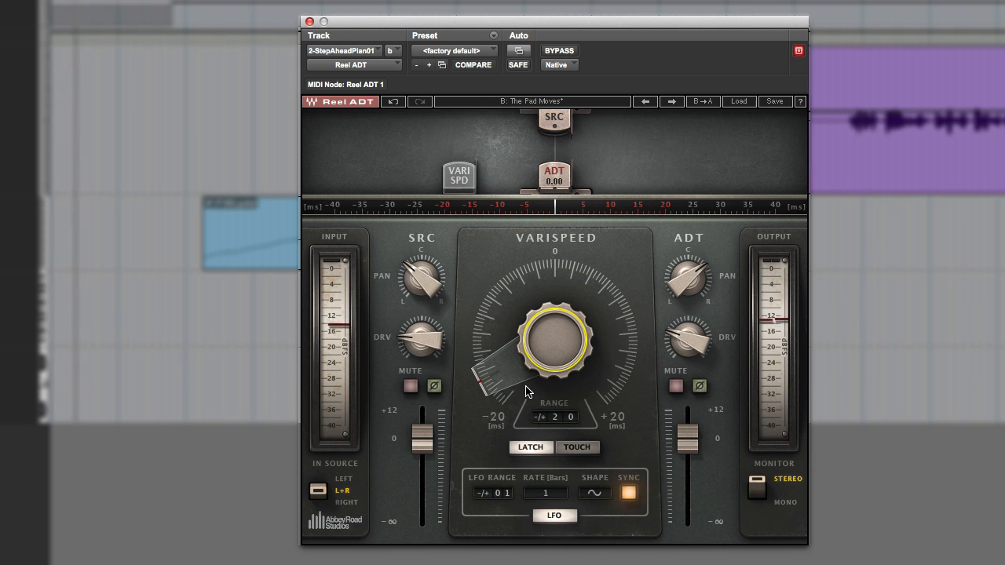
- Set the LFO range to -/+ 05 and move the ADT head to about -9.94 ms
left_click_drag(504, 497, 504, 481)
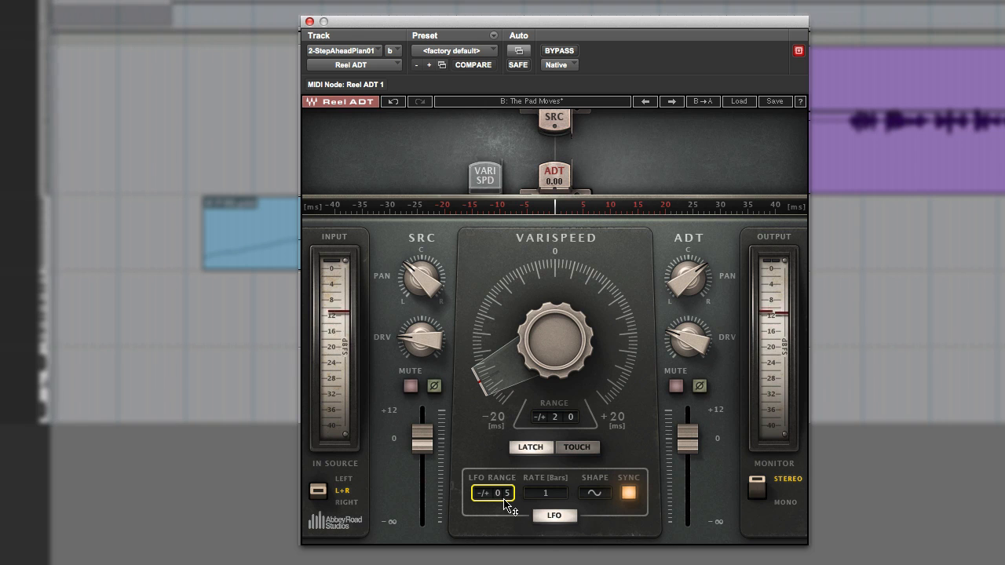
left_click(550, 177)
left_click_drag(531, 177, 500, 177)
mouse_move(512, 292)
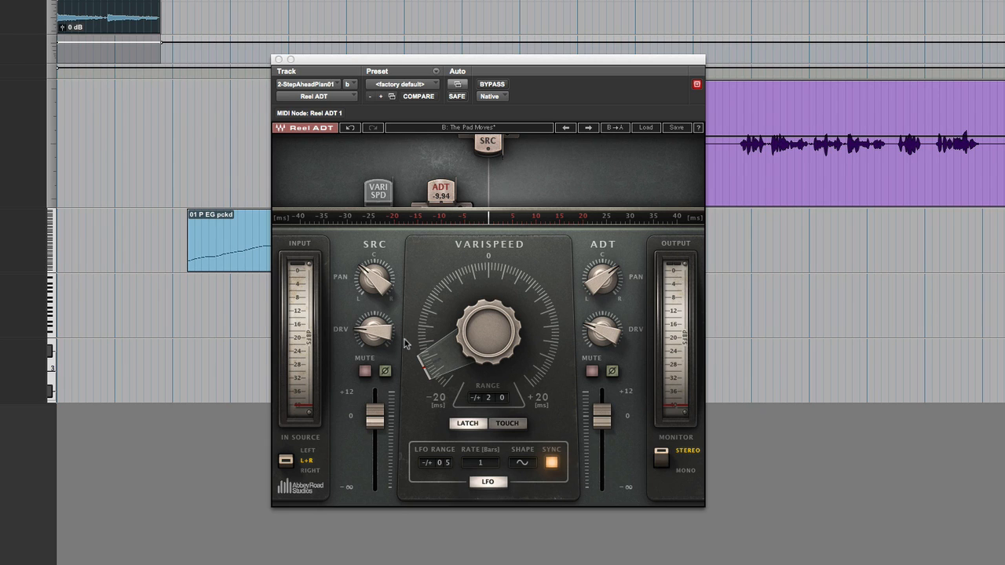
- Raise the SRC level fader on the piano's Reel ADT to 1.7
mouse_move(377, 334)
mouse_move(375, 424)
left_mouse_down()
mouse_move(374, 495)
mouse_move(375, 414)
left_mouse_up()
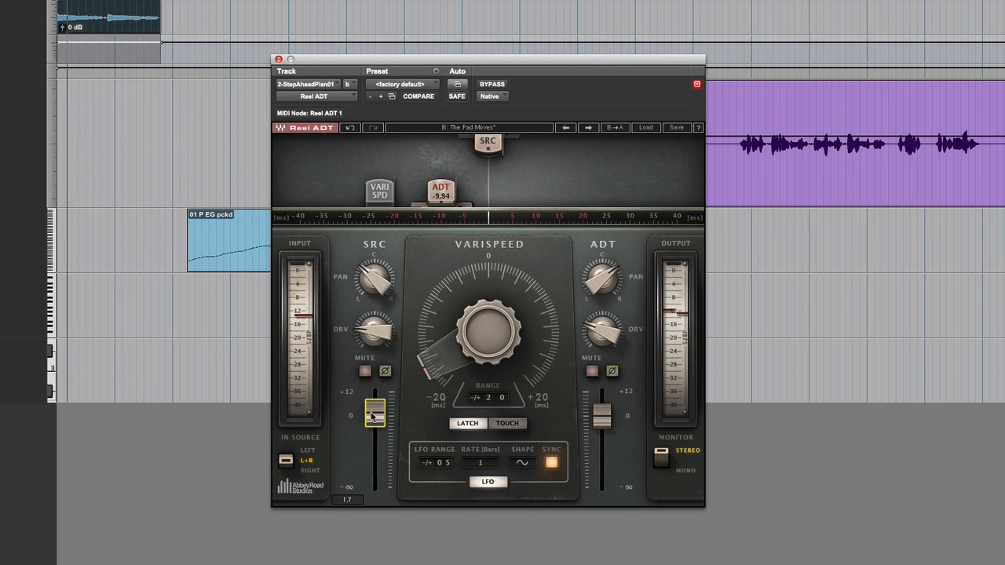
- Select the lead vocal clip and switch to the LeadVoxKiwi track's Reel ADT, moving its window clear of the clip
left_click(756, 189)
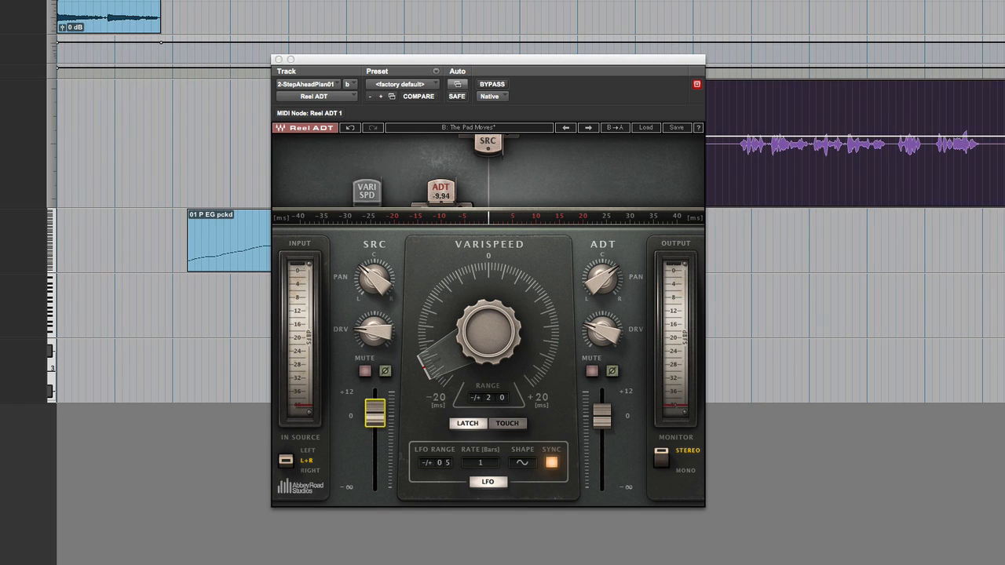
left_click(279, 59)
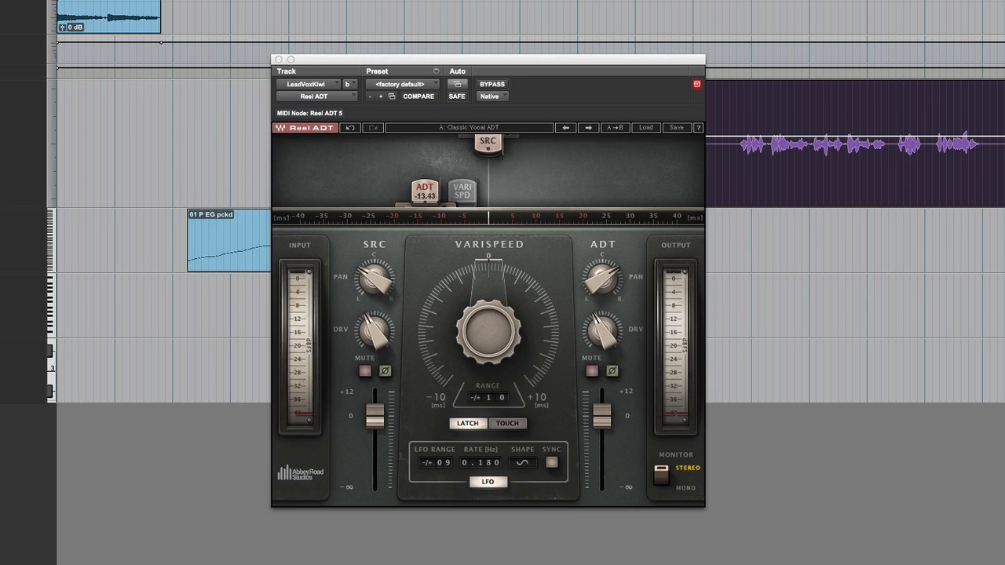
left_click_drag(572, 66, 601, 219)
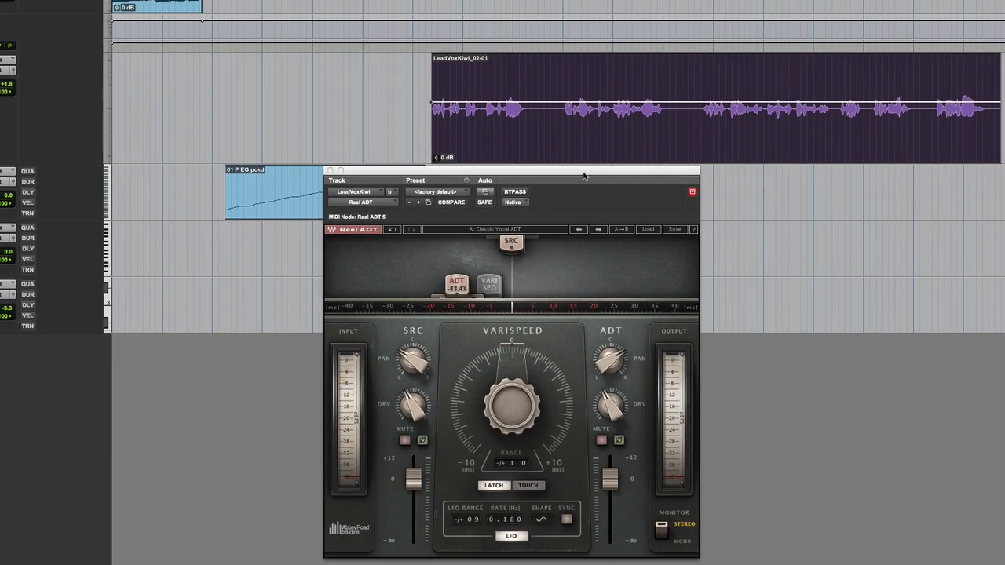
- Compare the lead vocal with Reel ADT bypassed and active
left_click(516, 193)
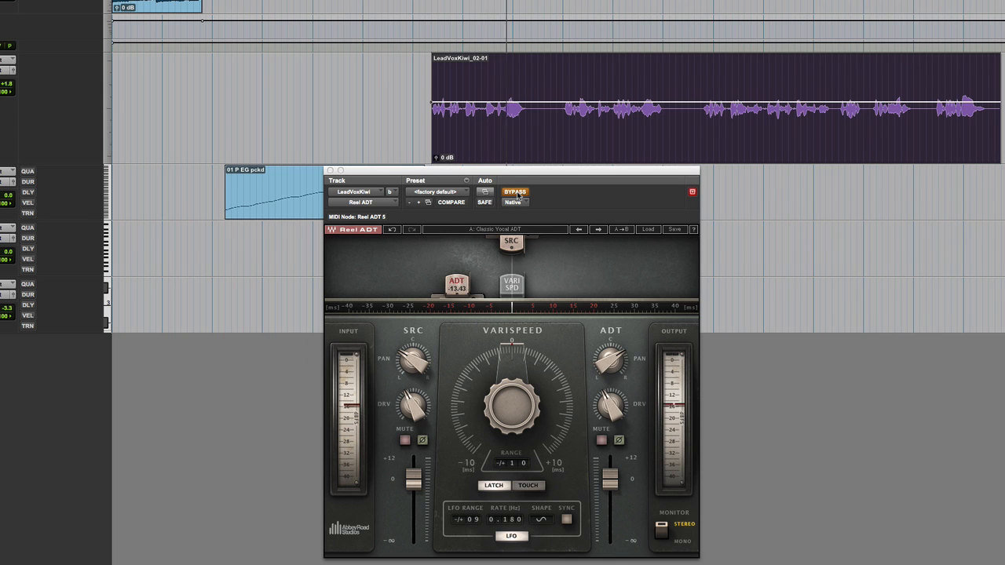
left_click(515, 192)
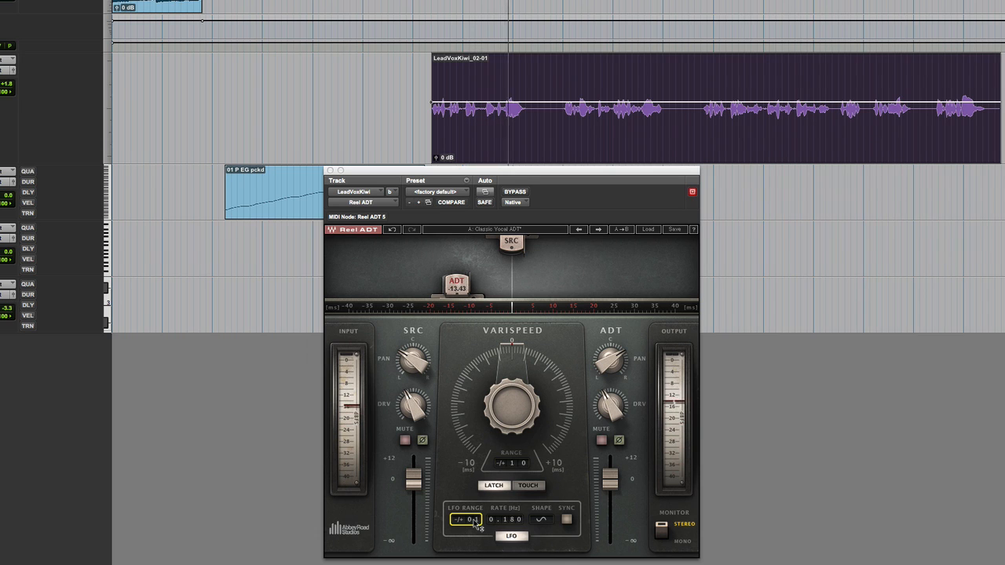
- Center the SRC and ADT pans at 0.0 and set the vocal's LFO range to -/+ 08
left_click(419, 368, "alt")
left_click(615, 366, "alt")
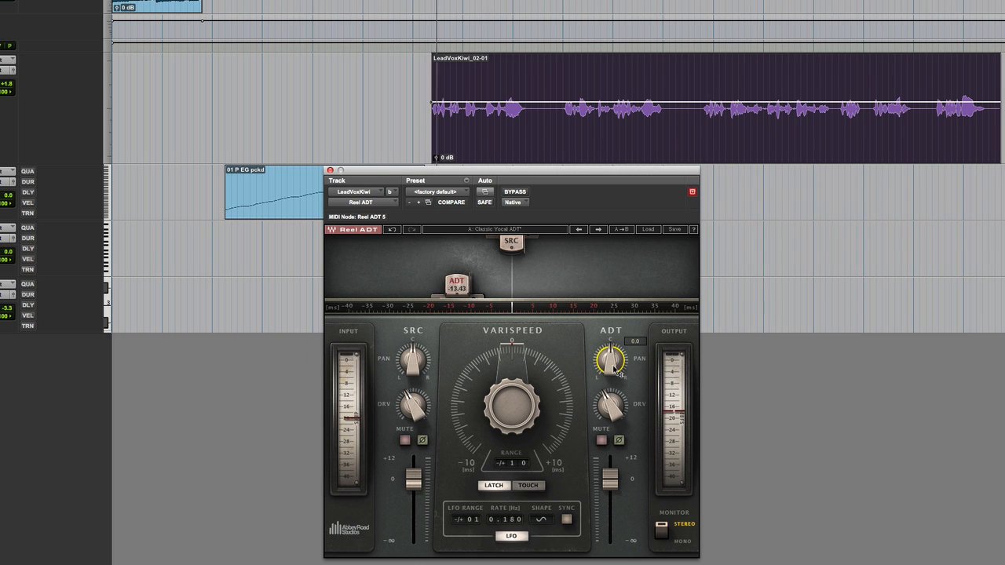
left_click_drag(470, 524, 471, 510)
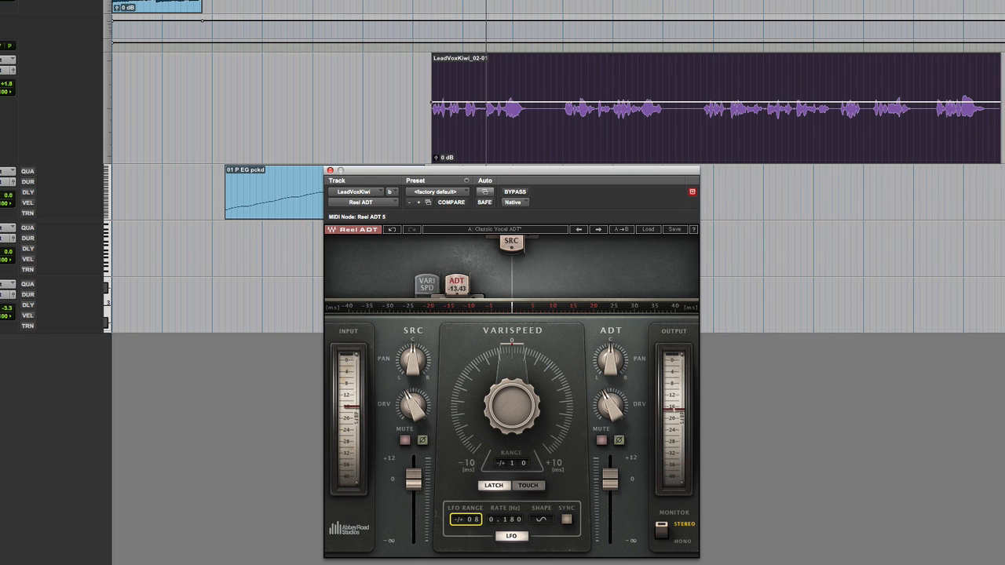
- Spread the vocal in stereo by panning SRC to the left and ADT to 40.8 on the right
left_click_drag(413, 361, 413, 384)
left_click_drag(610, 360, 610, 344)
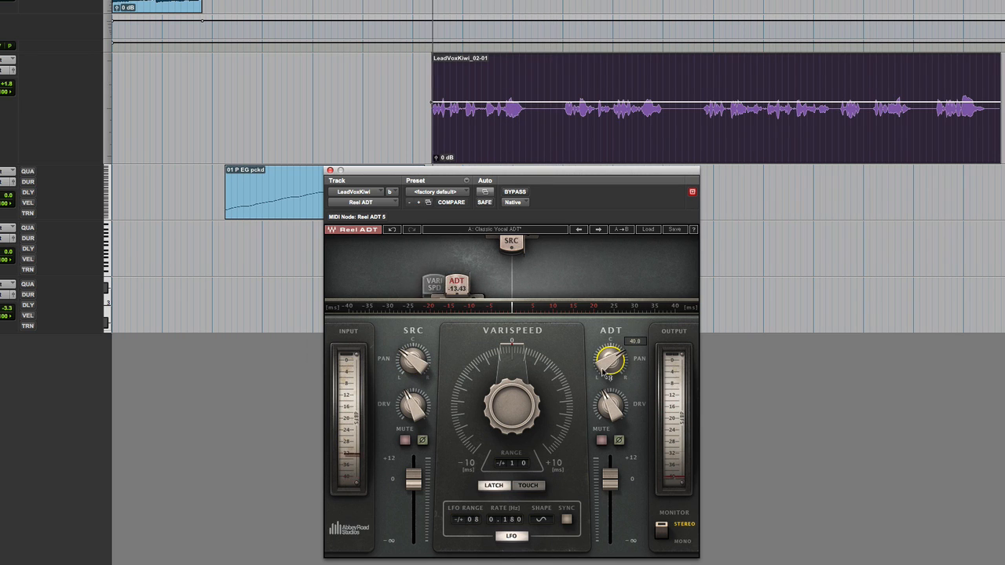
- Try SRC and ADT on swapped stereo sides, and return SRC to the left with ADT panned right at 23.0
left_click_drag(603, 372, 605, 345)
left_click_drag(416, 362, 415, 382)
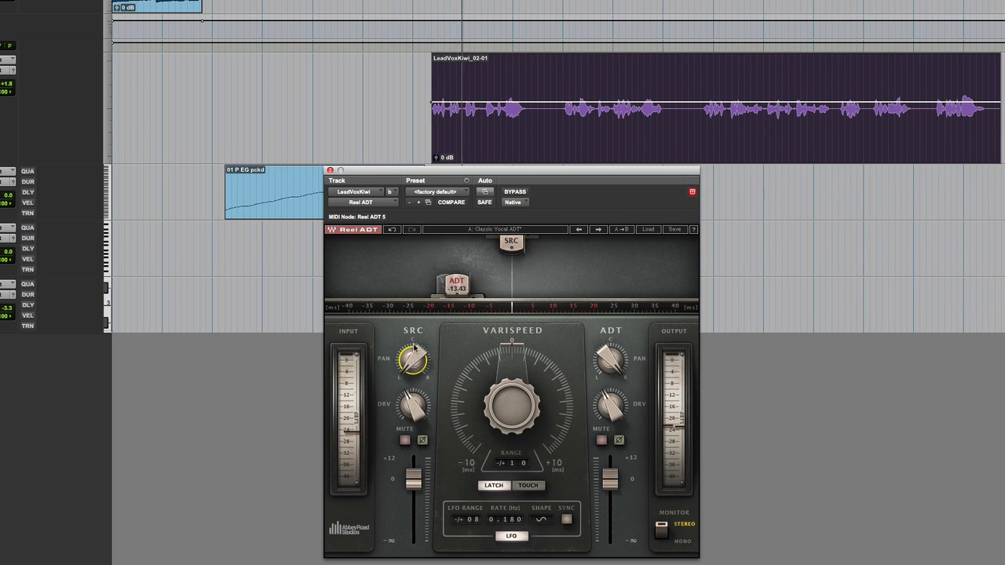
left_click_drag(416, 356, 418, 361)
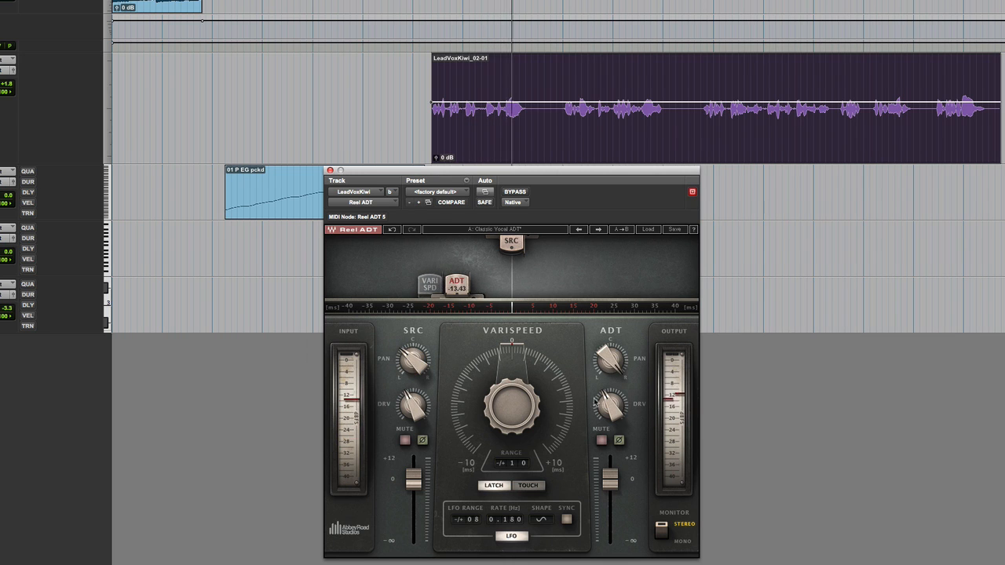
left_click_drag(611, 367, 612, 361)
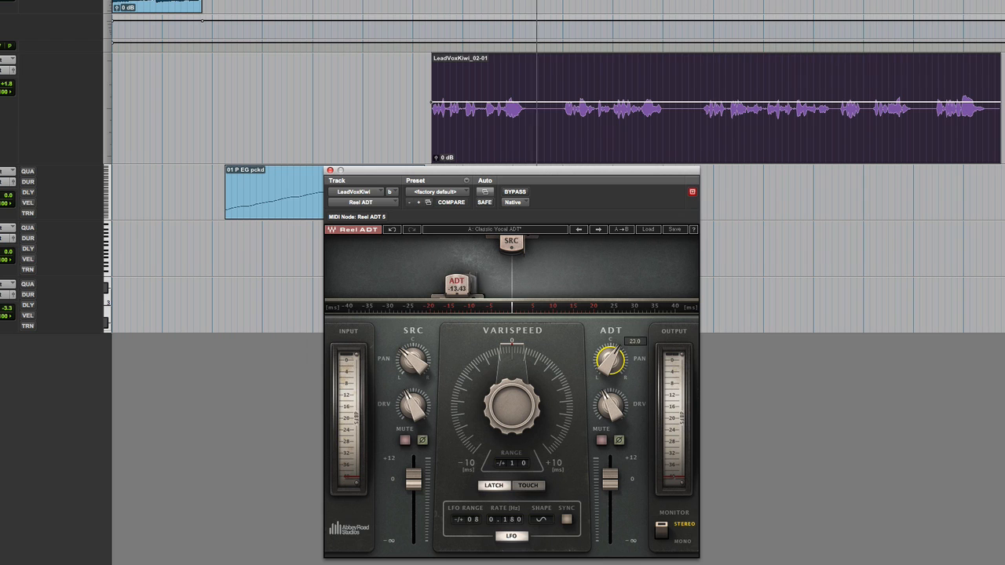
- Adjust the SRC and ADT drive amounts on the lead vocal
left_click_drag(419, 416, 419, 385)
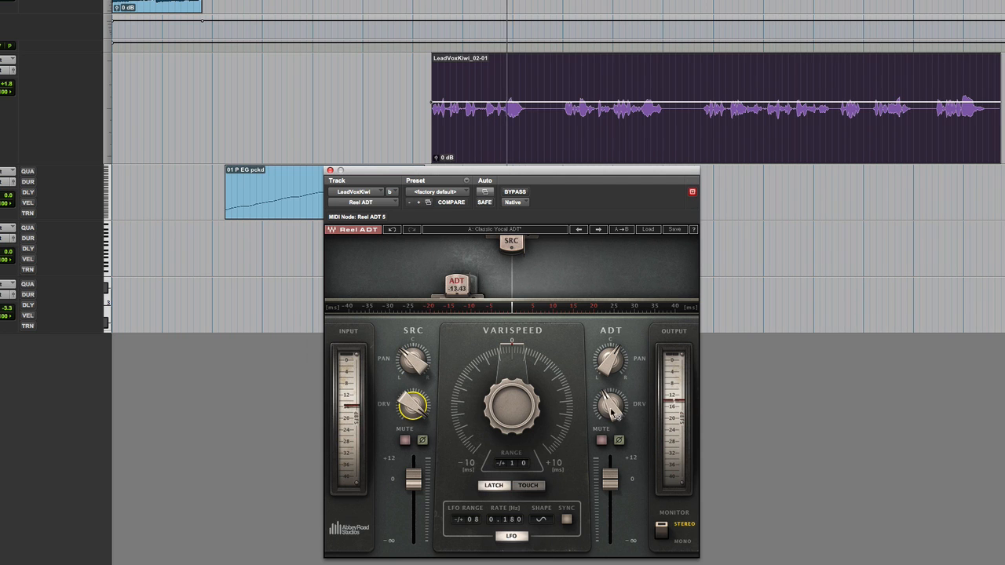
left_click_drag(611, 408, 610, 402)
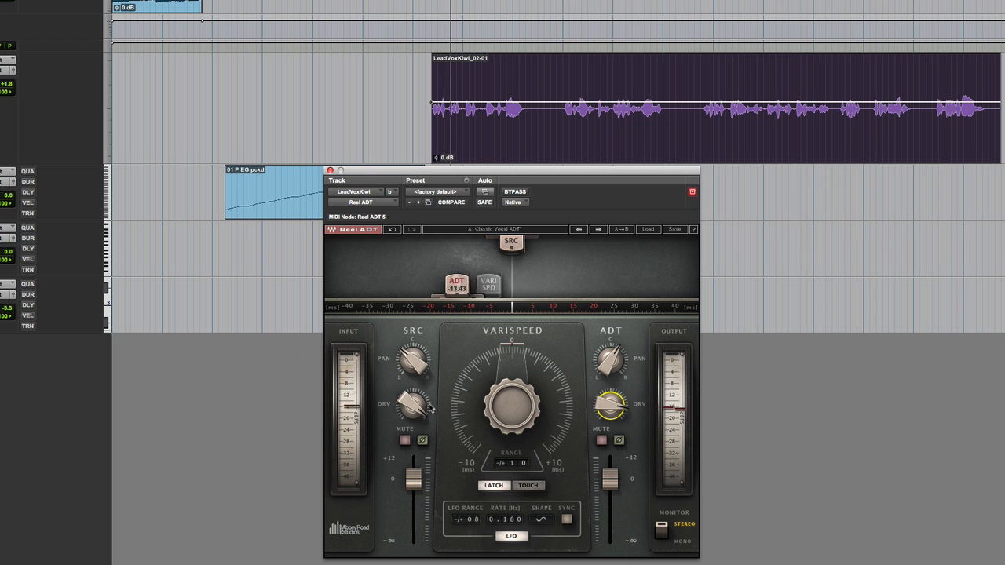
left_click_drag(413, 404, 413, 410)
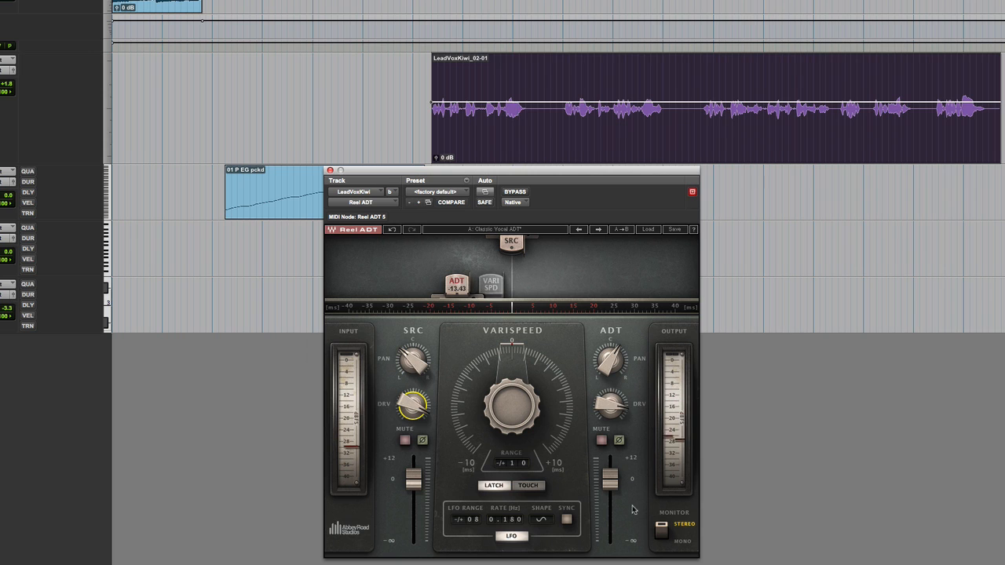
- Compare the doubled vocal in mono and stereo monitoring, finishing in stereo
left_click(662, 531)
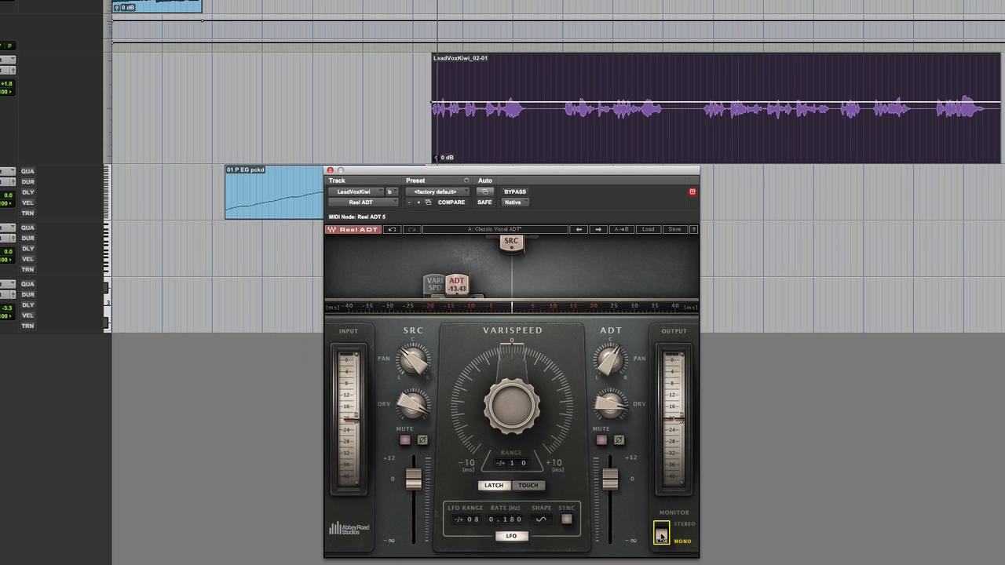
left_click(661, 533)
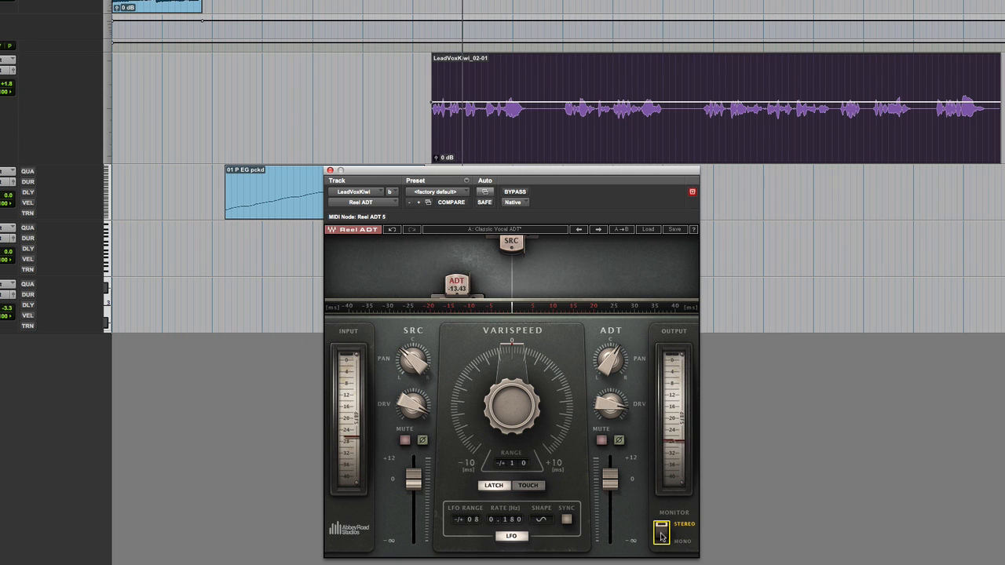
left_click(661, 534)
left_click(661, 534)
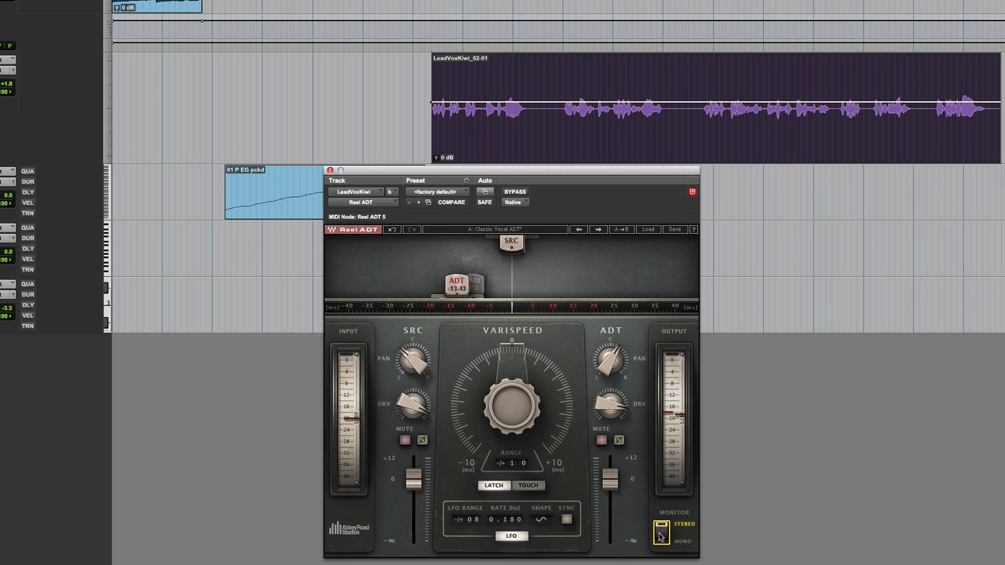
- Audition successive Reel ADT presets on the vocal, from Subtle Vocal ADT through the Rock&Roll and Rock&Heavy variants to Vocal Rock Mono
left_click(598, 230)
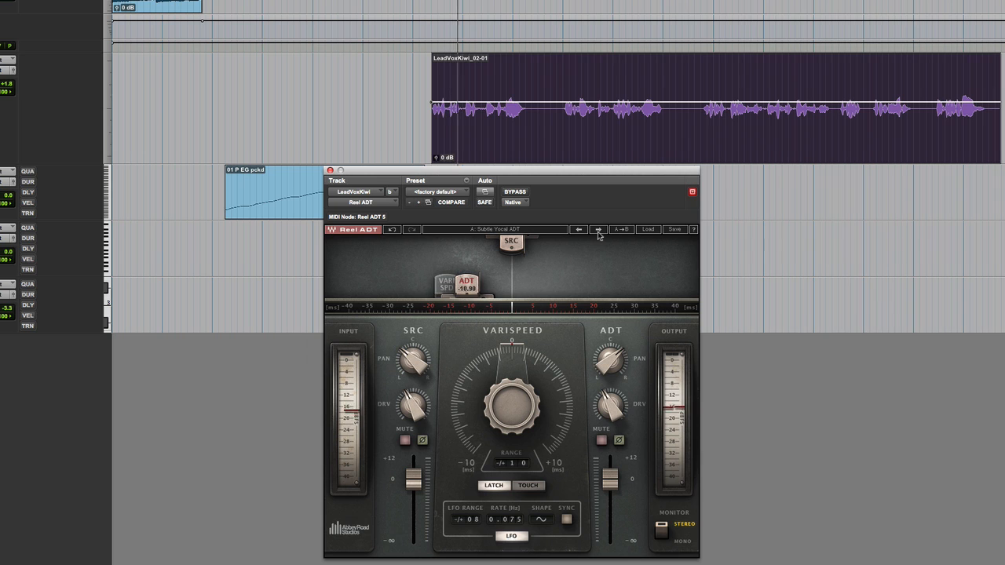
left_click(598, 230)
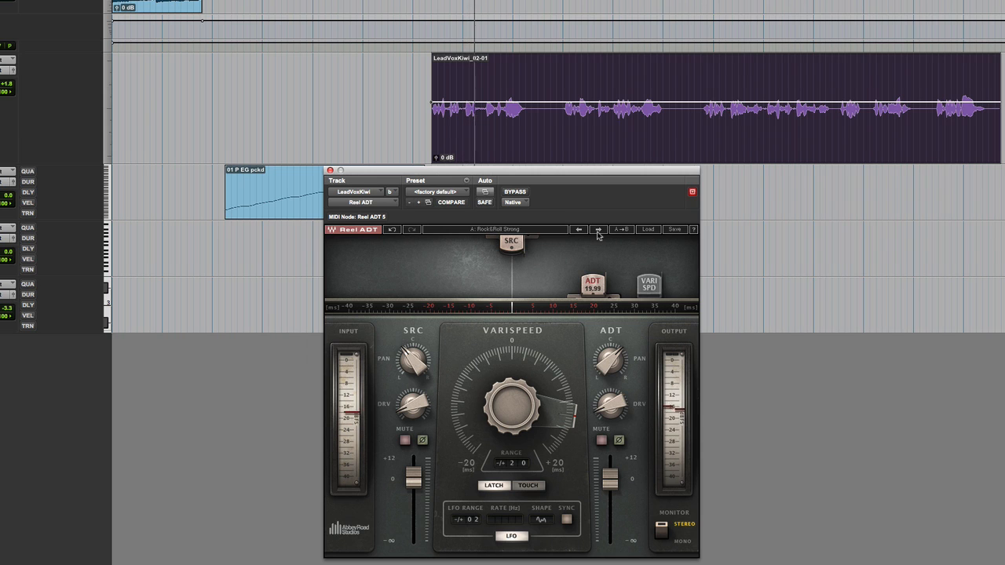
left_click(598, 230)
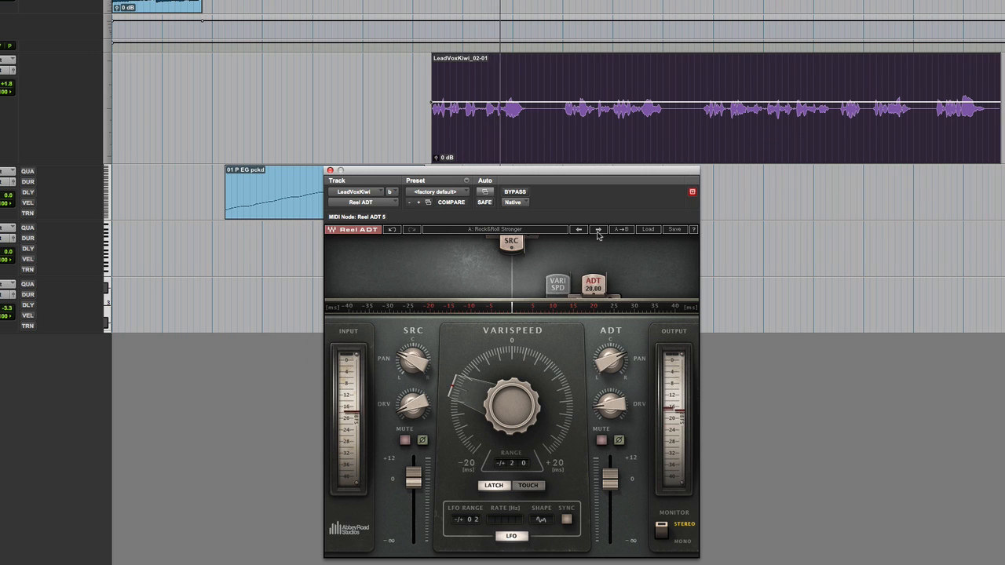
left_click(599, 230)
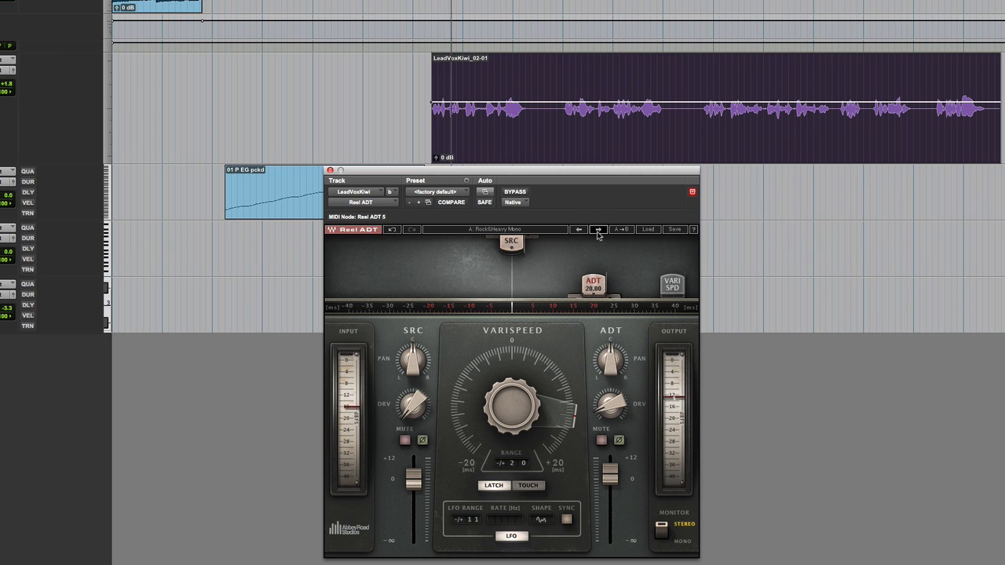
left_click(599, 230)
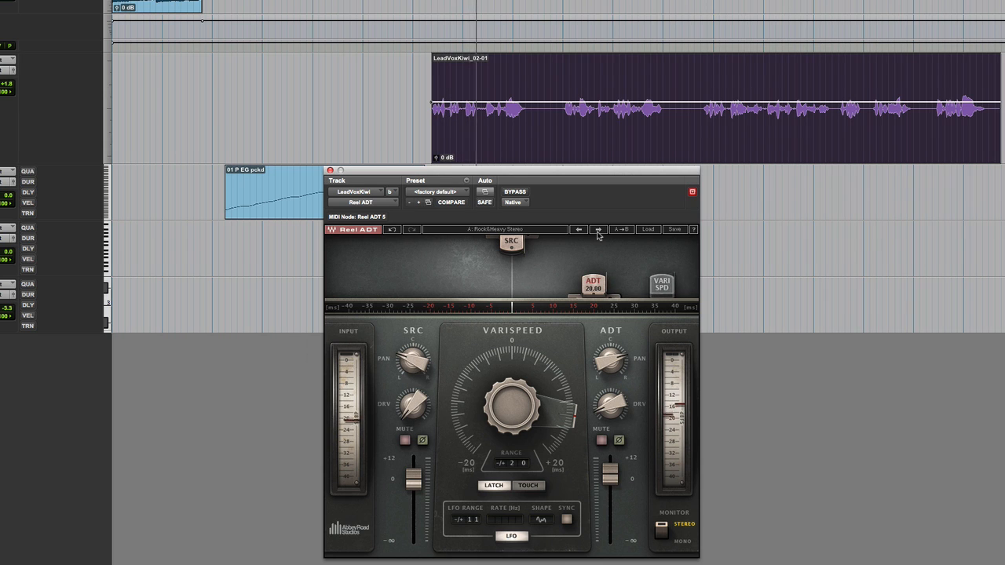
left_click(598, 230)
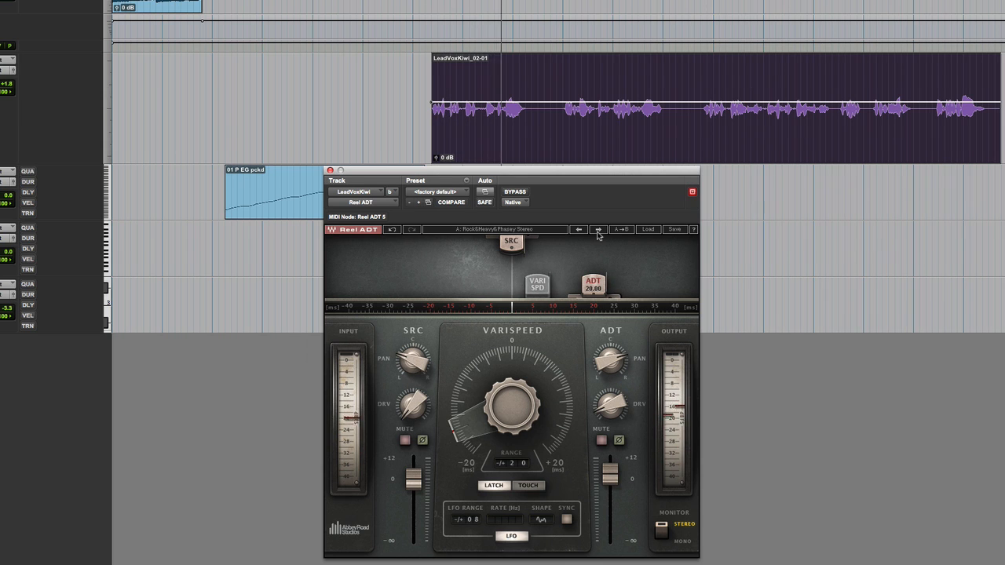
left_click(598, 230)
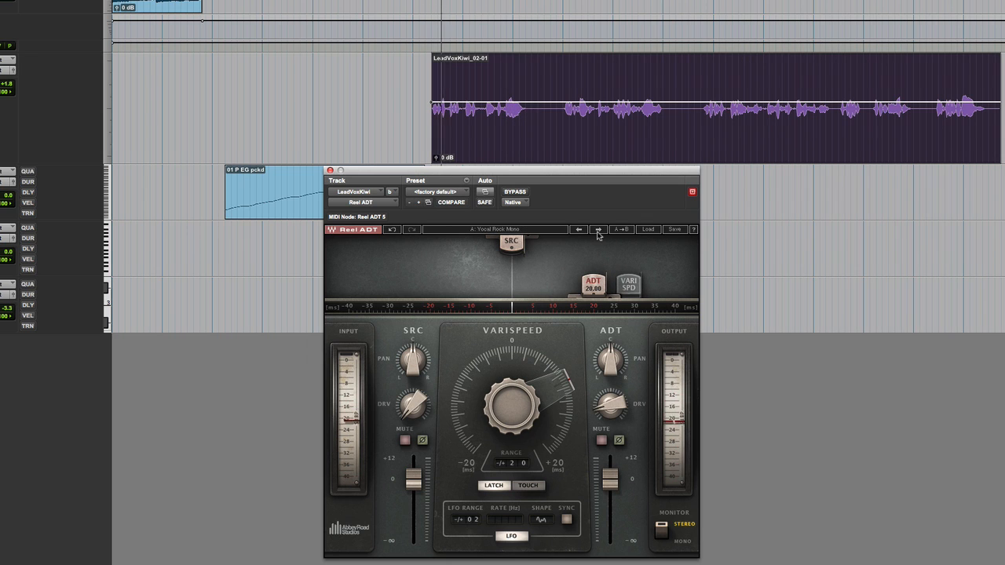
- Play from the last phrase of the lead vocal clip and load the Vocal Rock Stereo preset
left_click(930, 72)
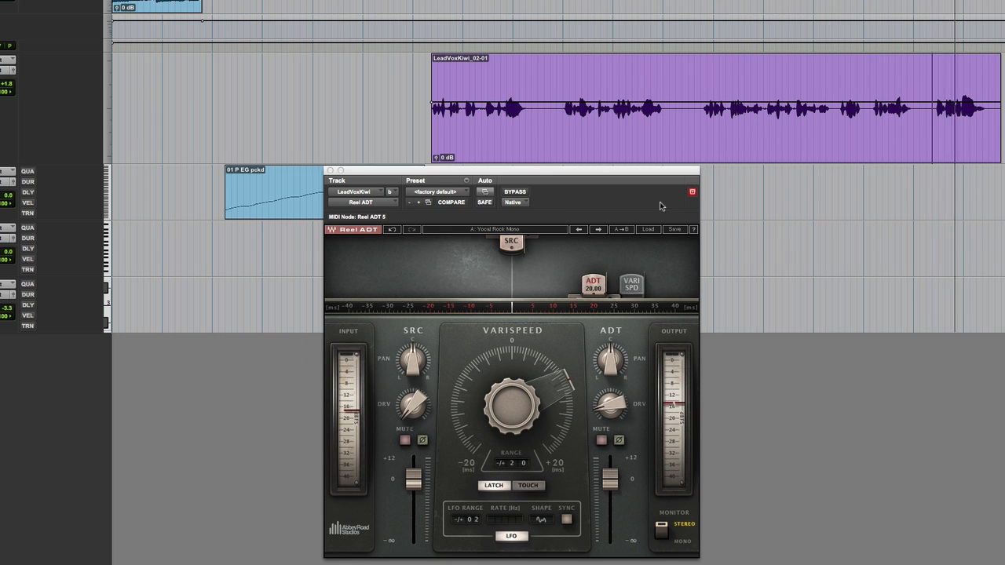
left_click(599, 230)
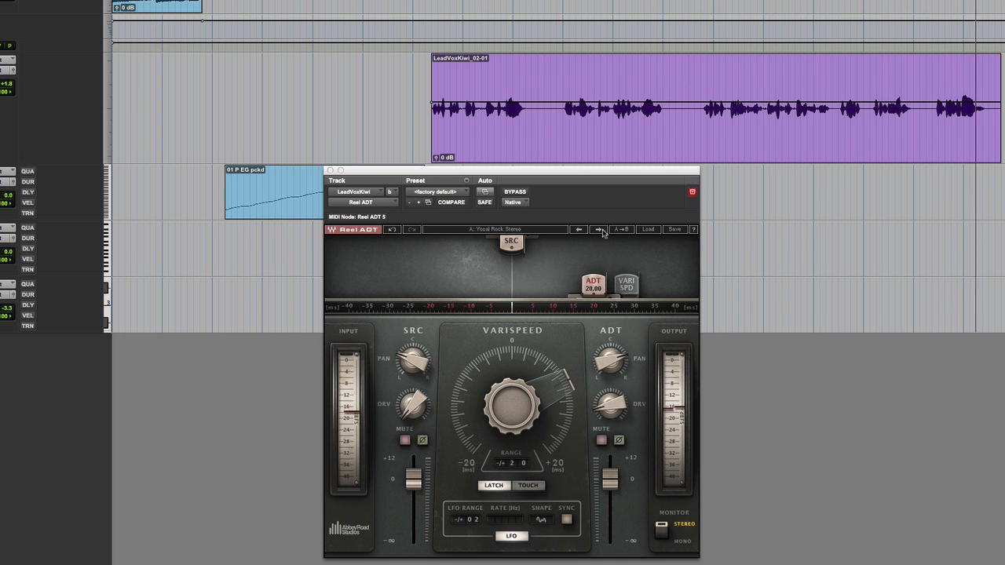
- Select the 01 P EG pckd clip, move the plugin window up and reverse the ADT1 and ADT2 pan sides in Inst 1's Reel ADT2V
left_click(304, 215)
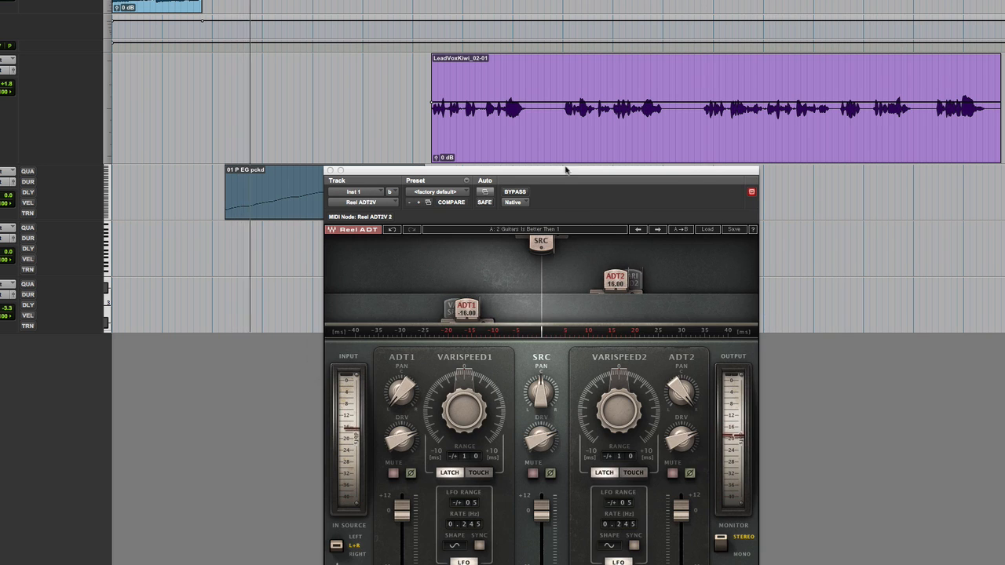
left_click_drag(565, 170, 633, 0)
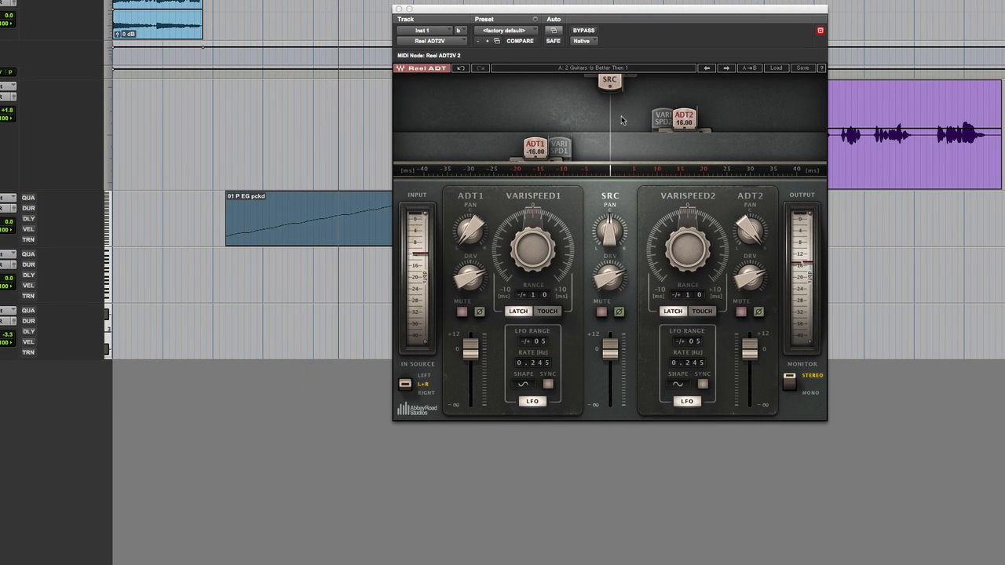
left_click_drag(470, 230, 474, 258)
left_click(744, 226)
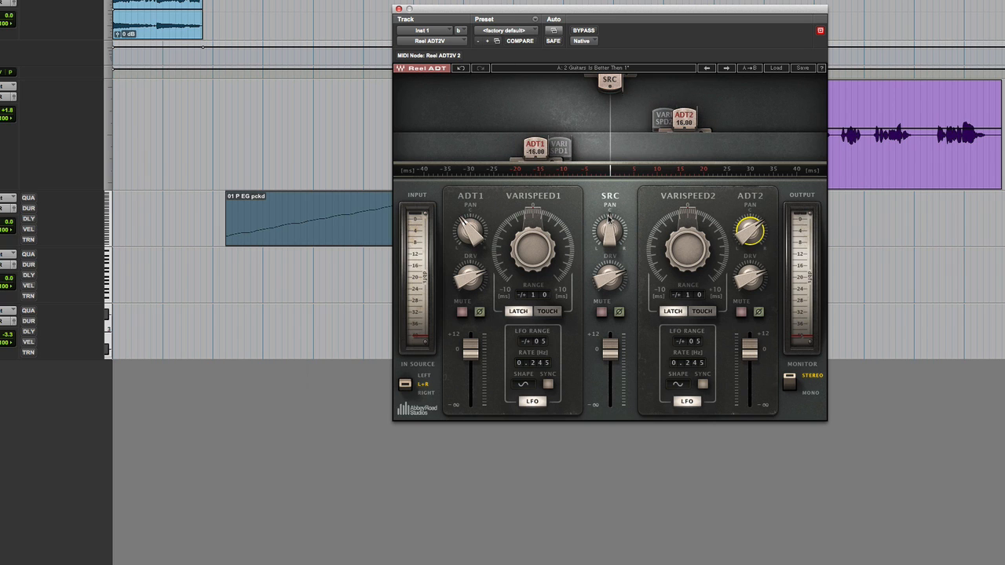
- Check the input source switch, leaving it at L+R, compare the doubled Inst 1 sound bypassed and active, and stop playback
left_click(414, 388)
left_click(408, 377)
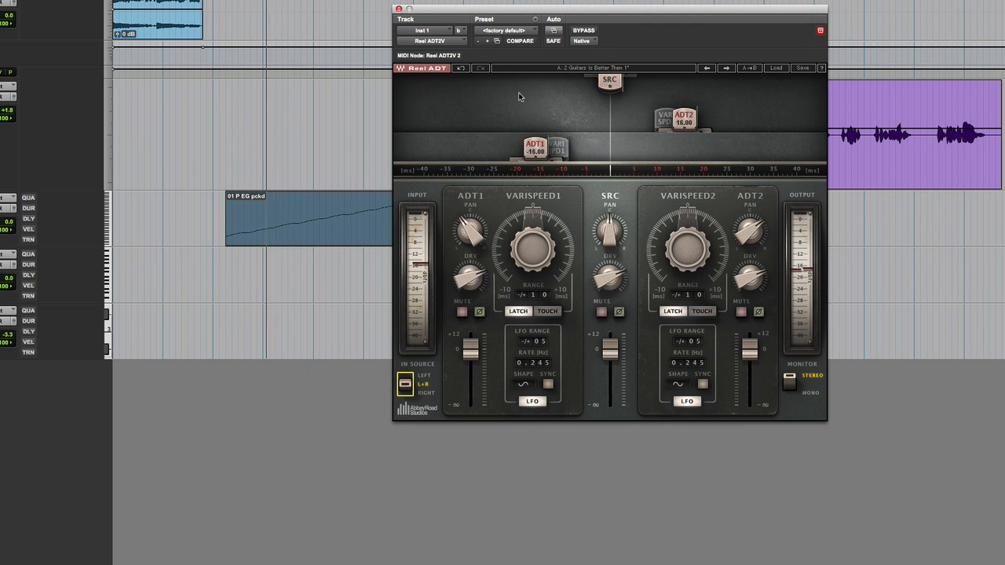
left_click(584, 32)
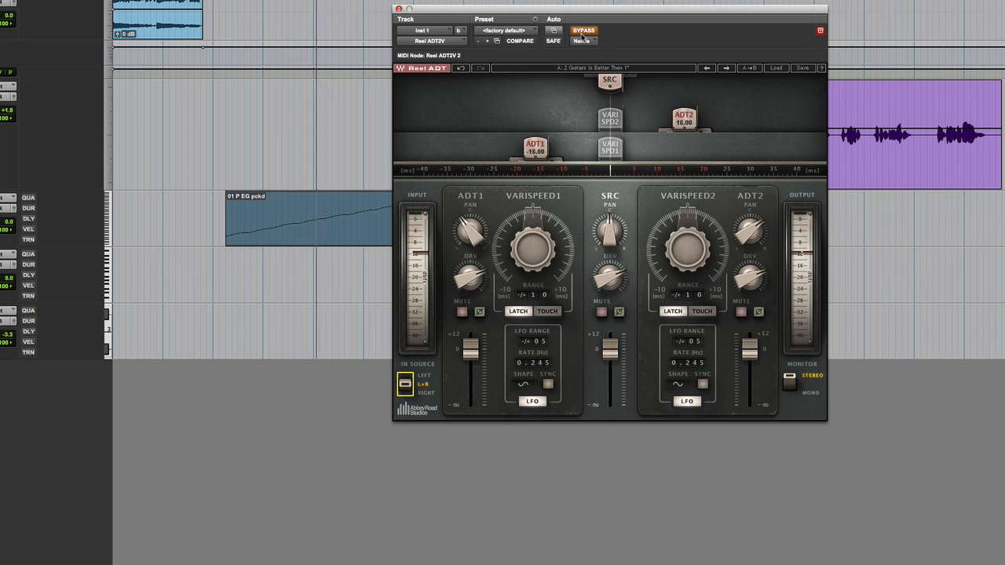
left_click(584, 31)
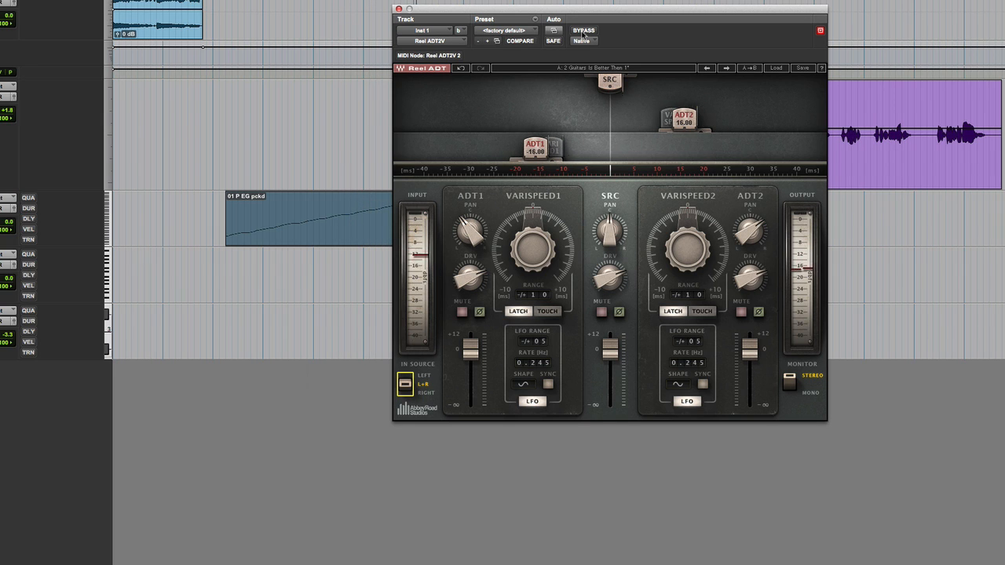
key("space")
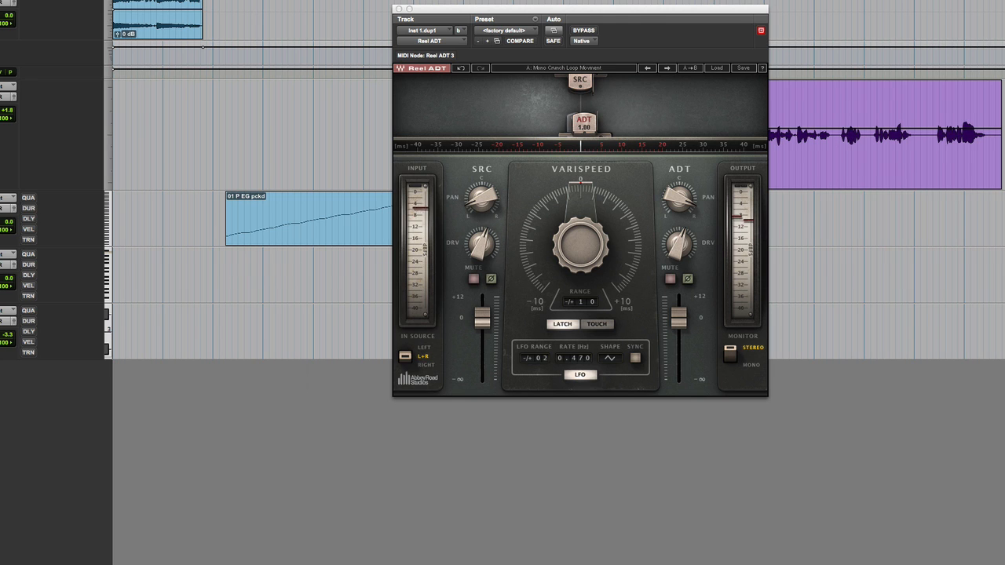
- Replace the Reel ADT insert on the Inst 1.dup1 track with the stereo Reel ADT2V plugin
left_click(6, 257)
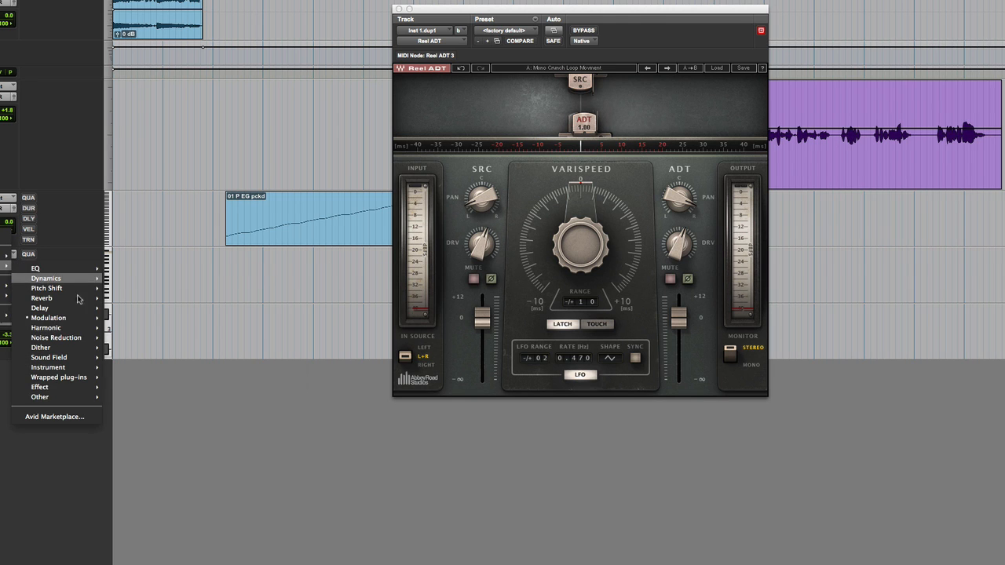
mouse_move(80, 320)
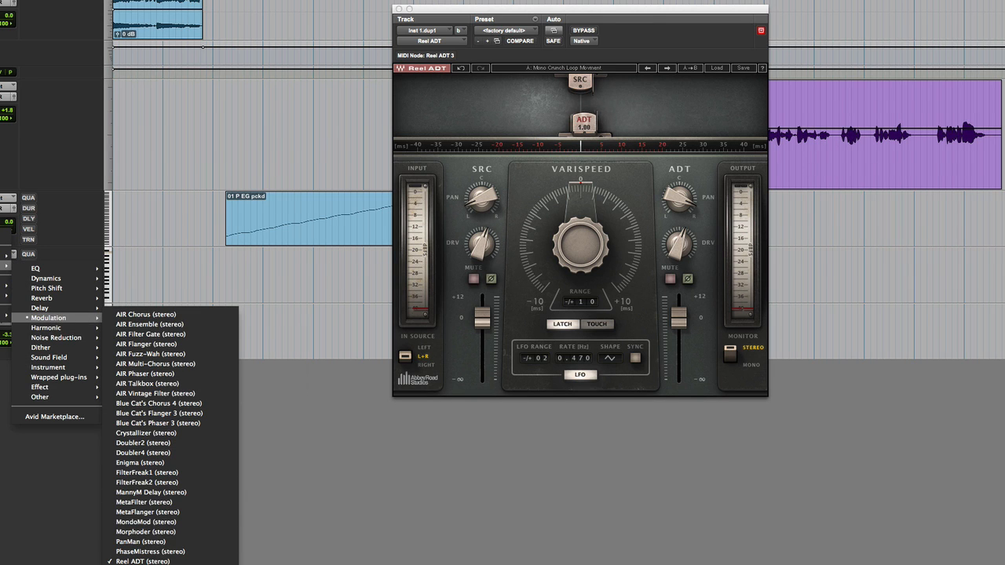
left_click(149, 564)
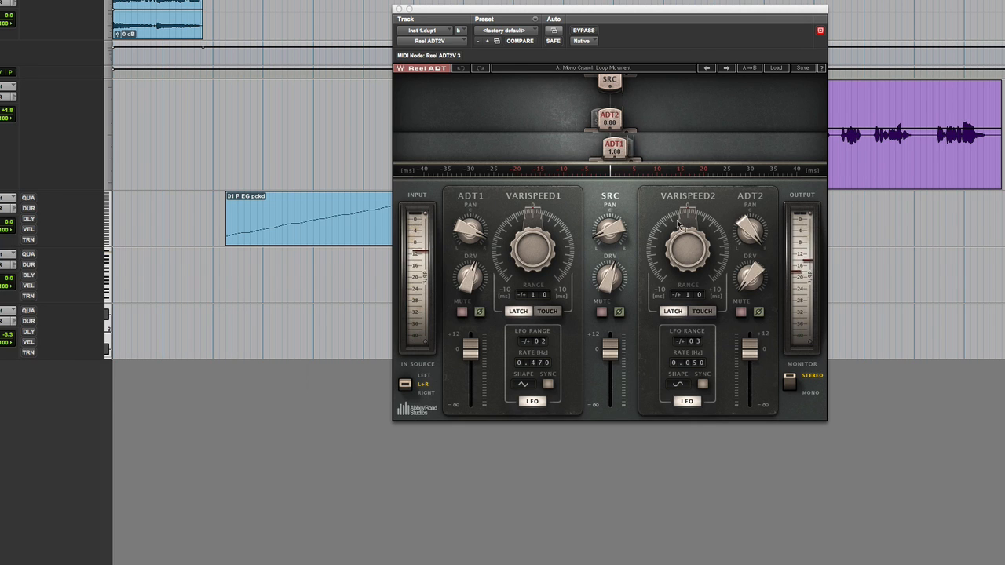
- Pan SRC close to centre and ADT1 opposite ADT2, and adjust the drive of both ADT voices
left_click_drag(610, 229, 611, 221)
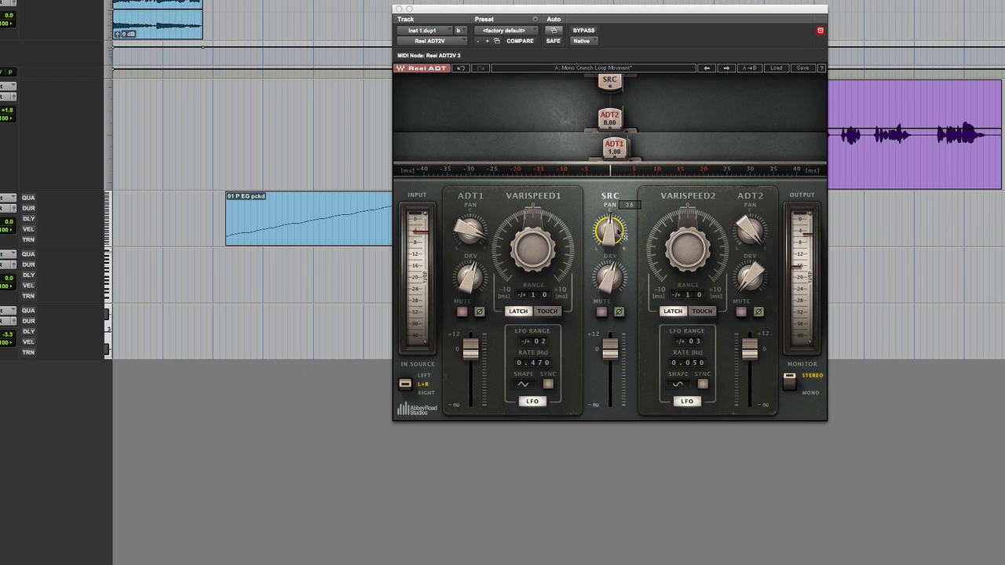
left_click_drag(471, 230, 475, 237)
left_click_drag(469, 274, 471, 292)
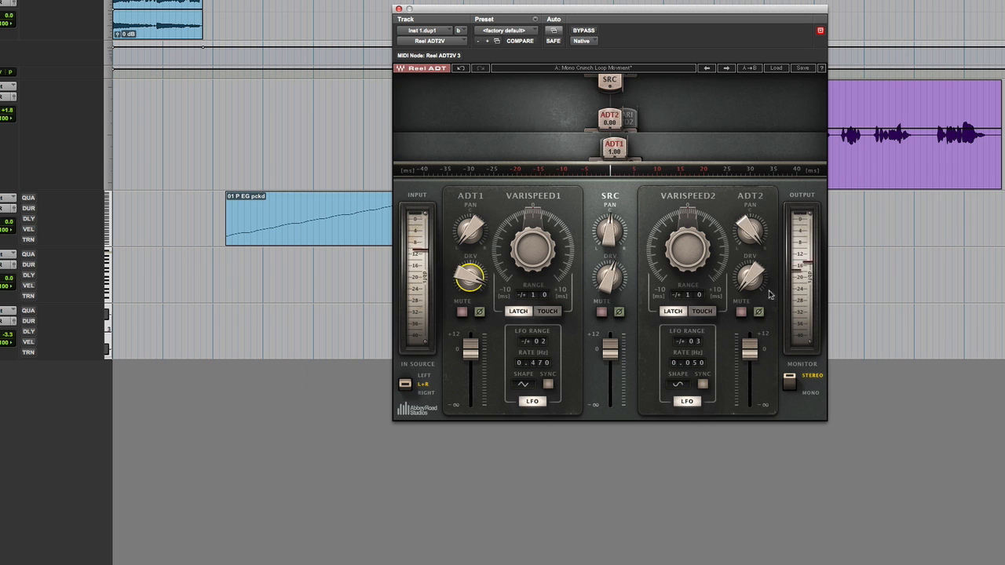
left_click_drag(746, 292, 748, 310)
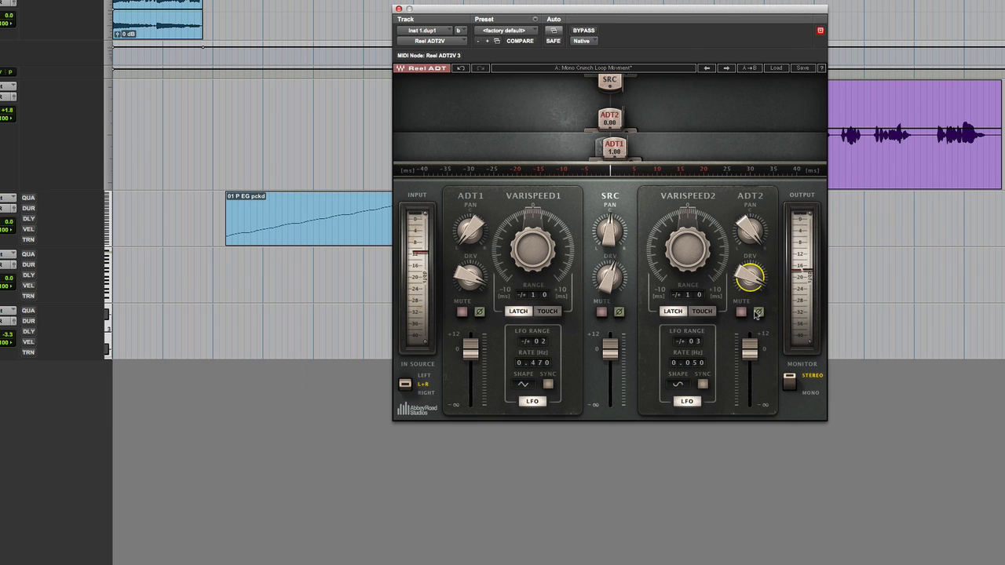
- Sync the LFOs of both voices to the tempo and set each rate to 1/4 bar
left_click(549, 384)
left_click(703, 385)
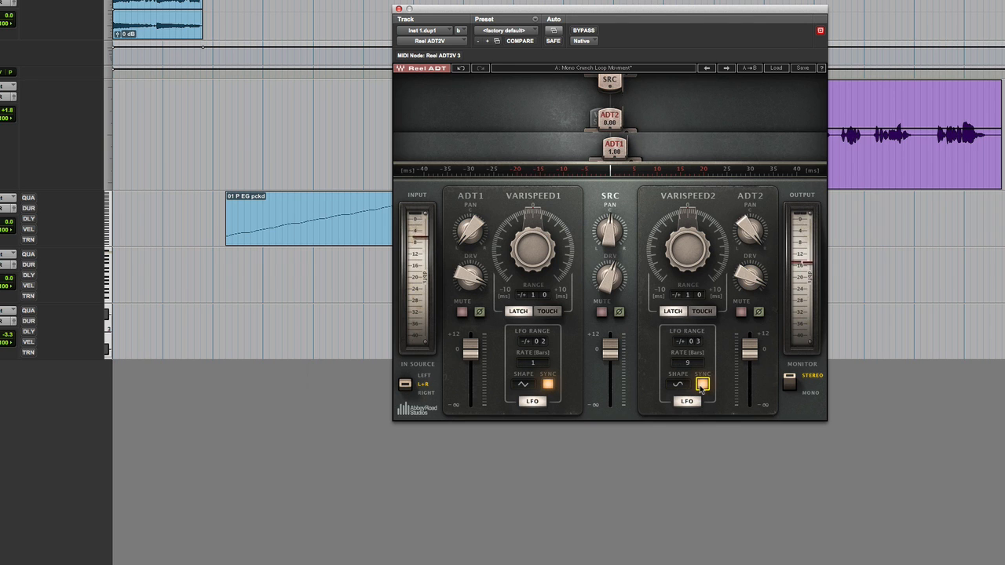
left_click(536, 364)
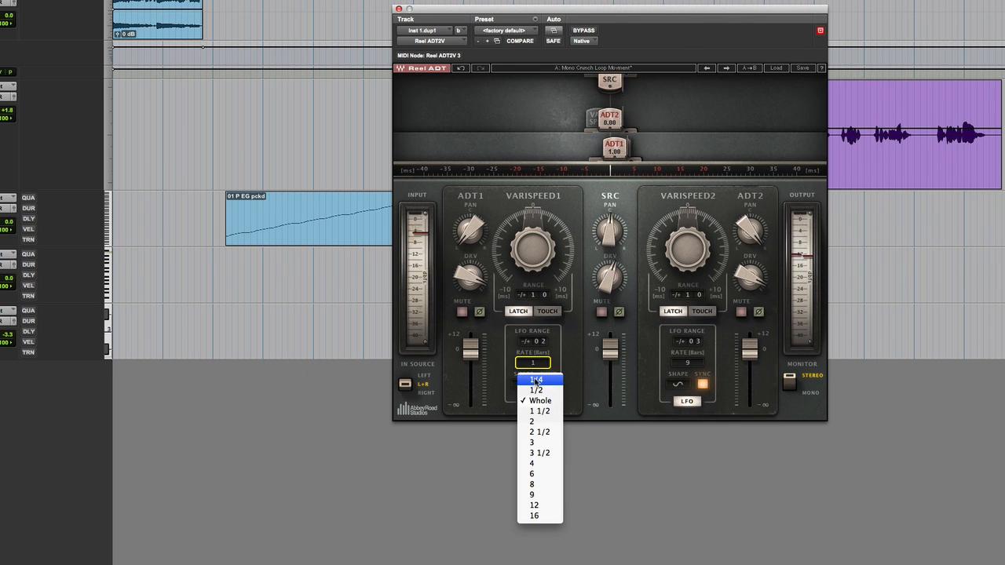
left_click(538, 382)
left_click(685, 365)
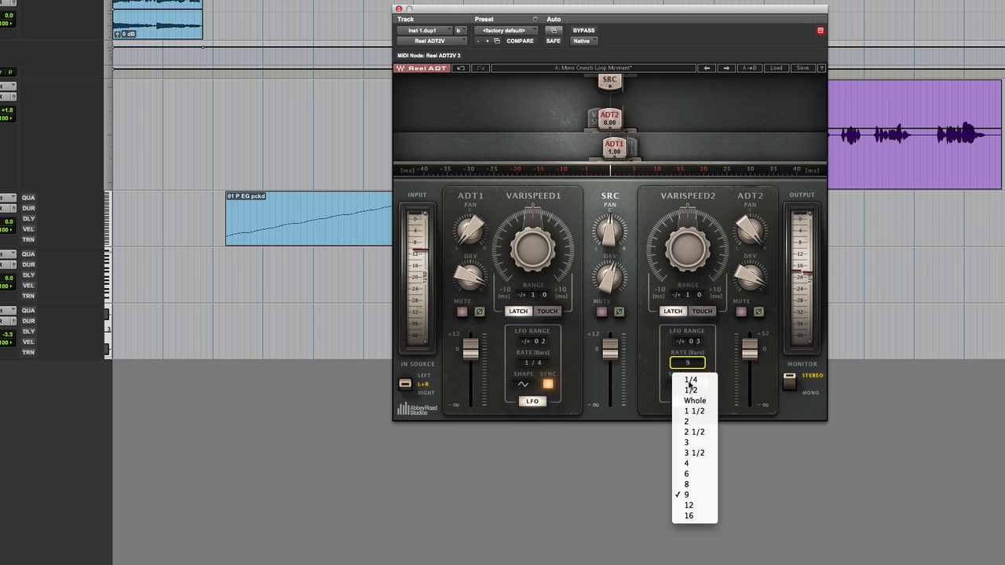
left_click(690, 378)
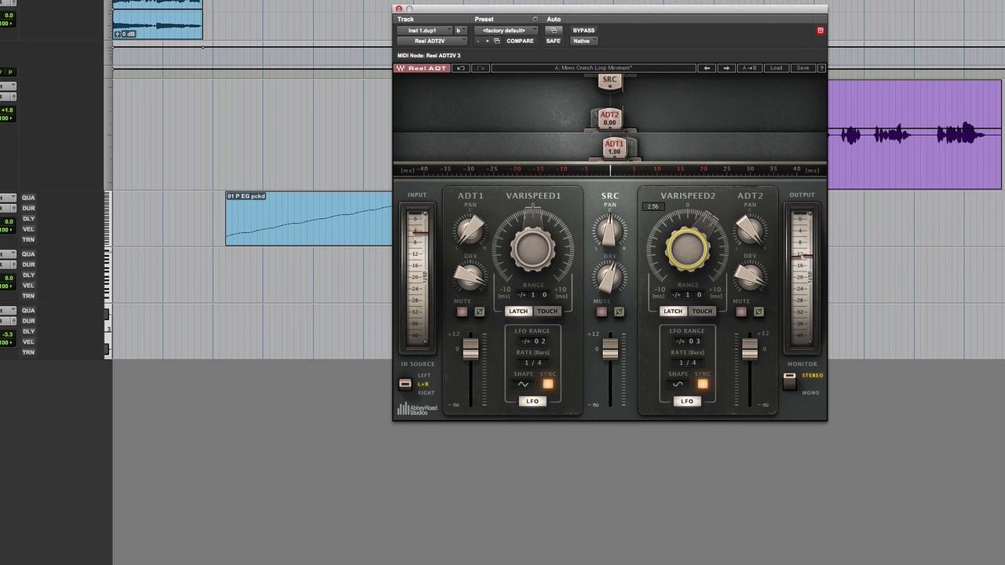
- Offset Varispeed 1 to about -3.7 ms, adjust Varispeed 2 and set the second voice's LFO shape to Triangle Up
left_click_drag(541, 252, 541, 273)
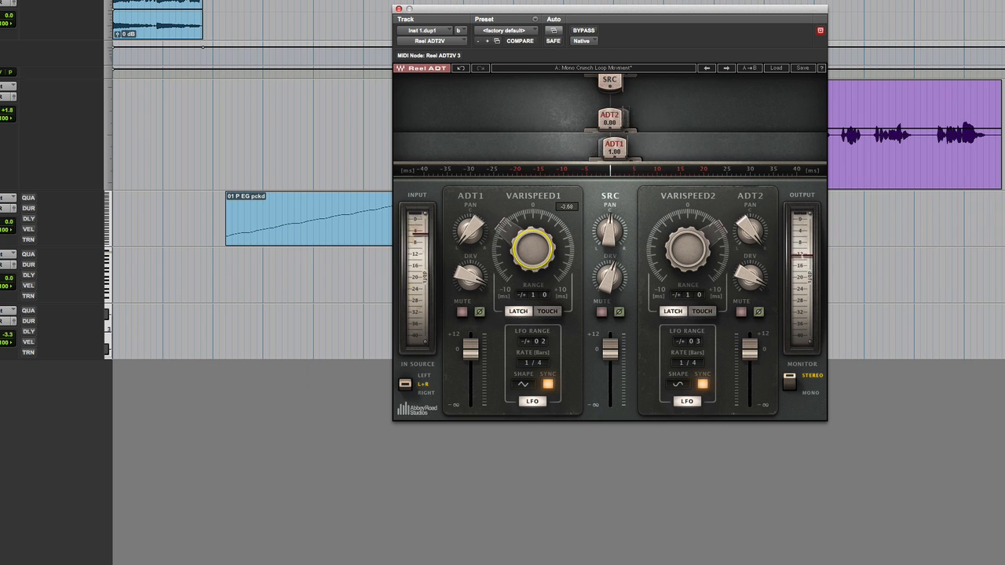
left_click_drag(681, 242, 681, 234)
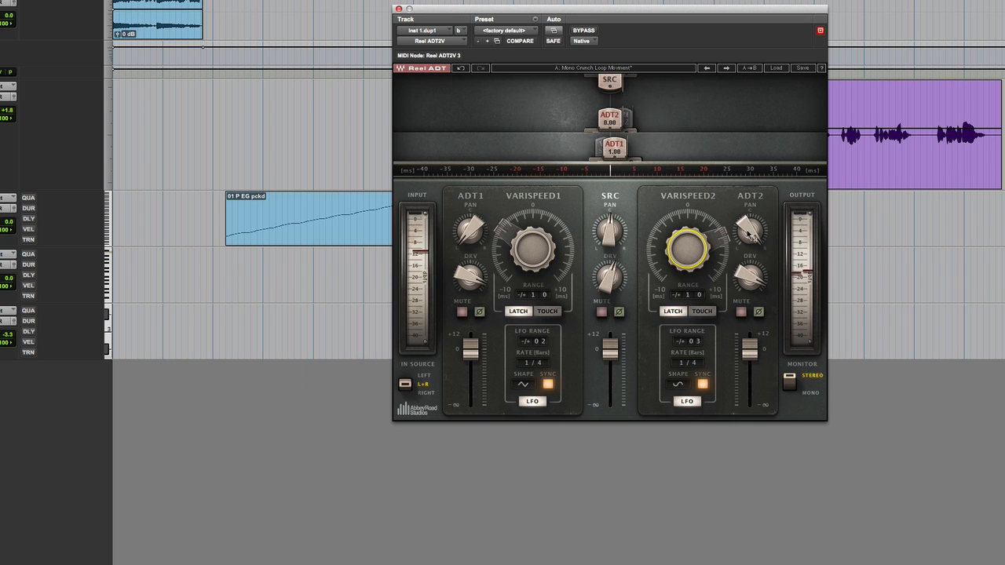
left_click(680, 384)
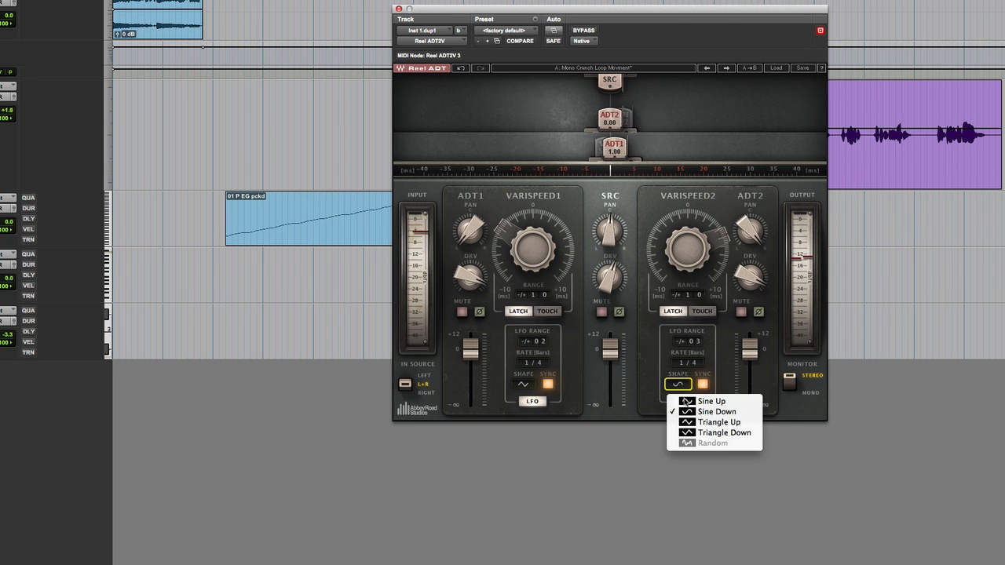
left_click(698, 422)
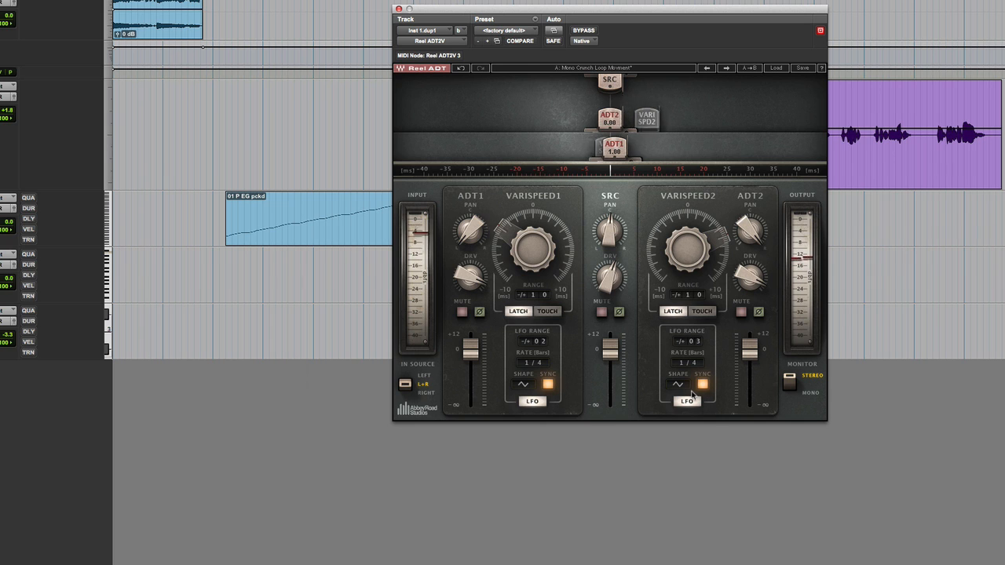
left_click_drag(687, 252, 688, 288)
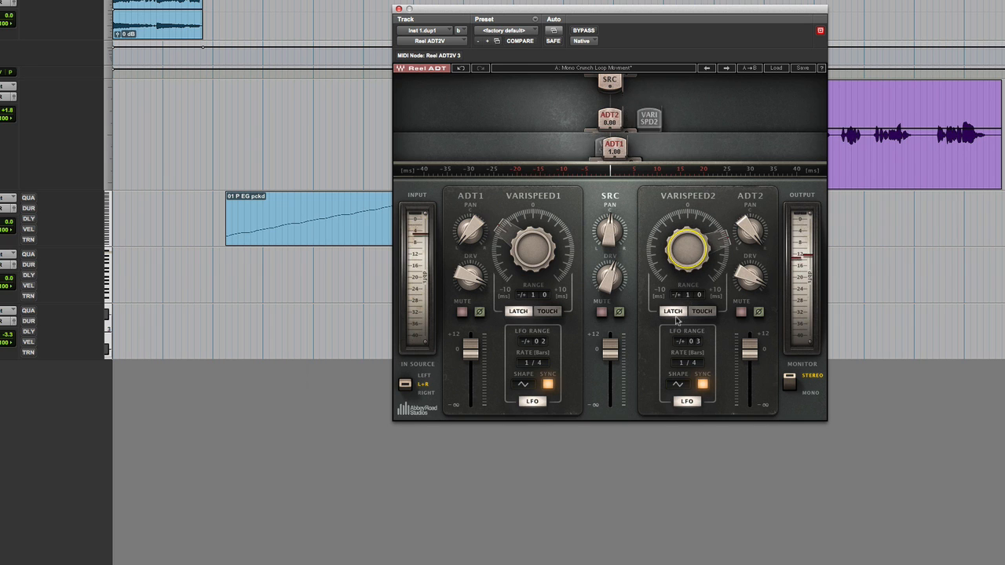
- Set the second LFO to a 1/2 bar rate with a range of ±11, and the first LFO's range to ±20
left_click(689, 363)
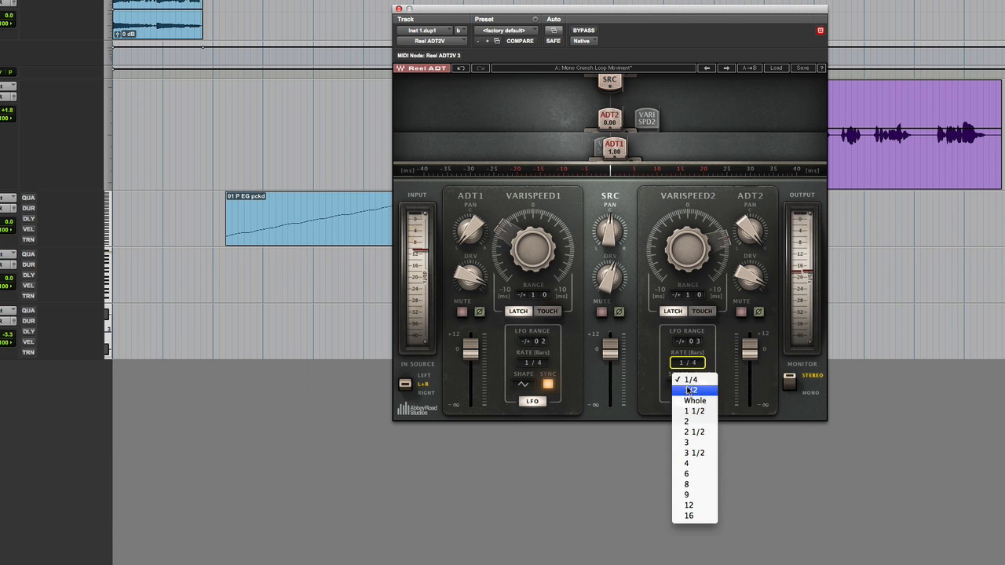
left_click(687, 390)
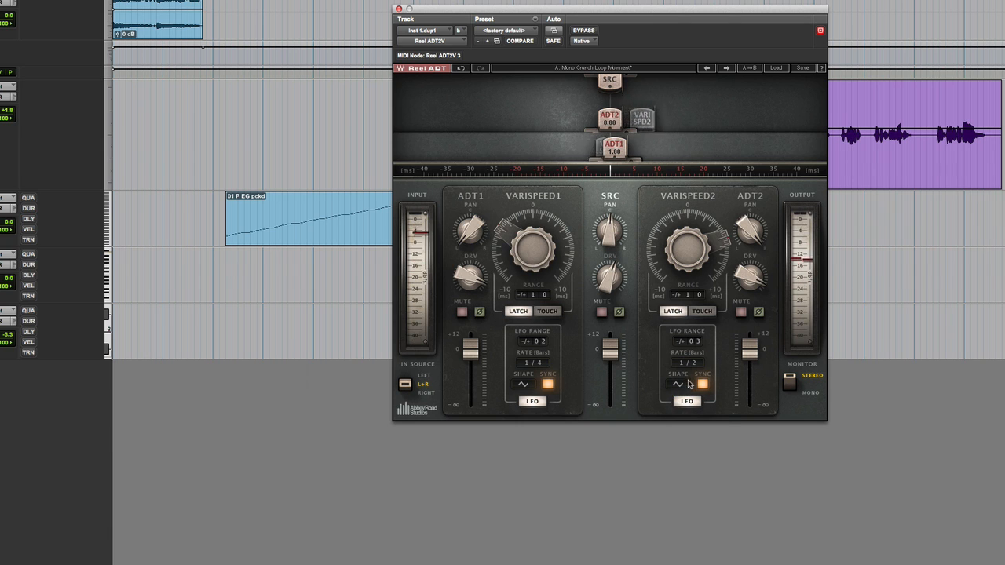
left_click_drag(696, 343, 695, 342)
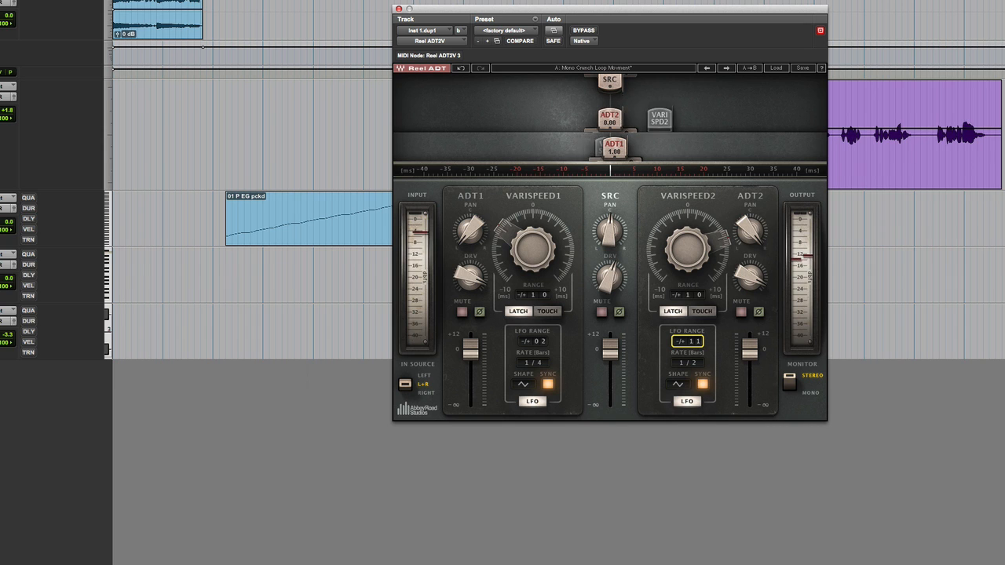
left_click_drag(542, 344, 542, 336)
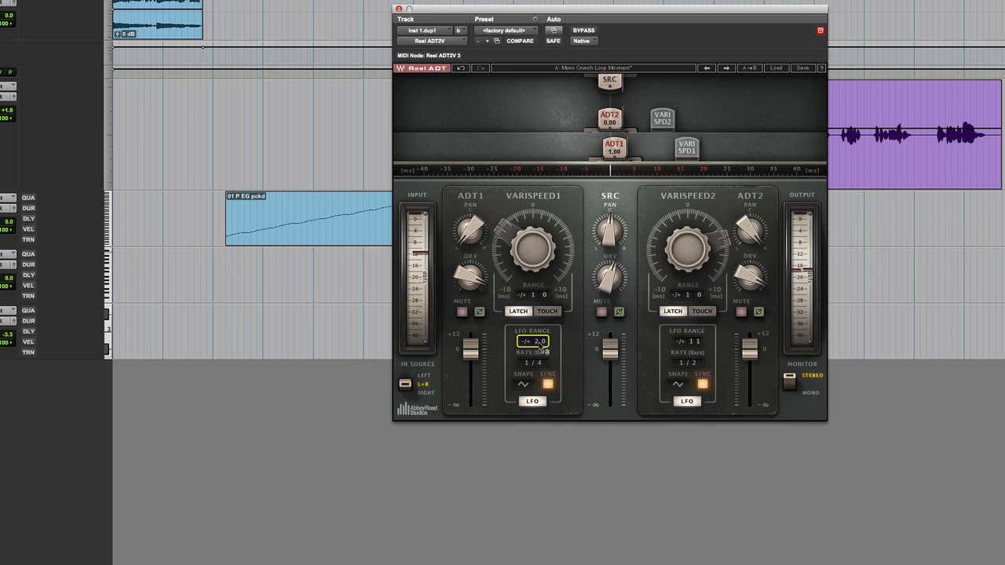
- Audition inverted phase on ADT2 and ADT1, and turn the inversion off again on both voices
left_click(758, 312)
left_click(478, 311)
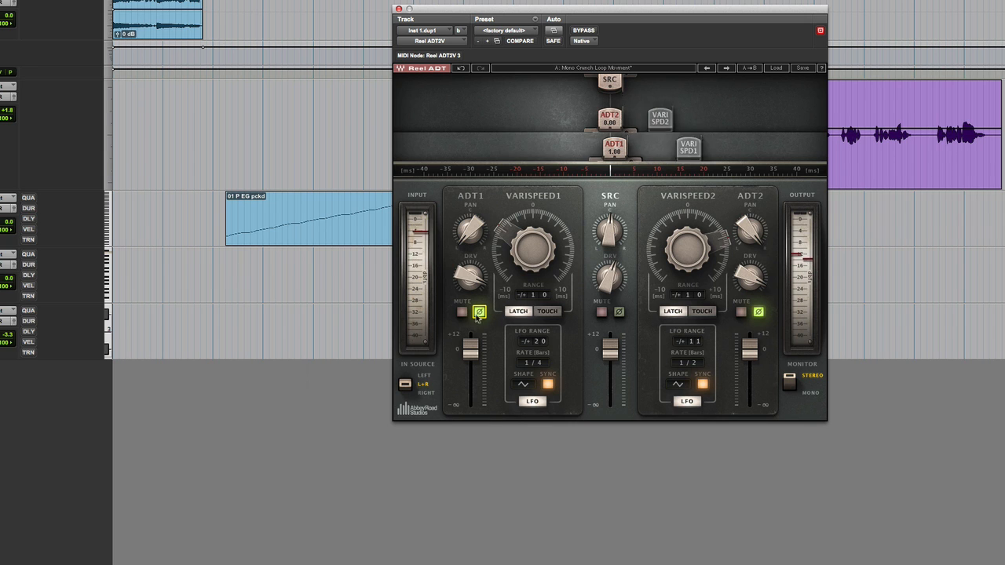
left_click(479, 312)
left_click(759, 312)
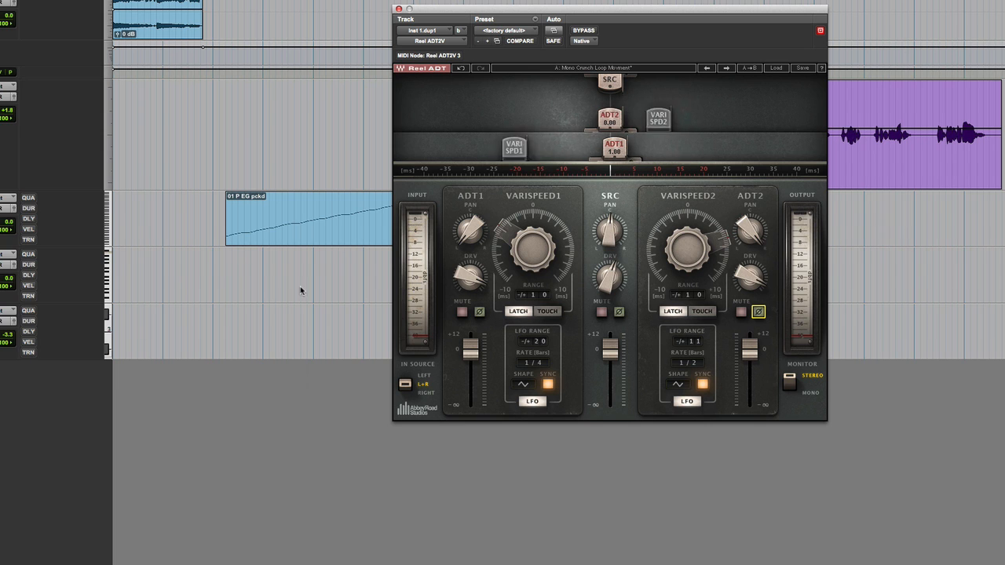
- Play the Inst 2 synth and compare its Reel ADT preset The Pad Moves with the plugin bypassed and active
left_click(1, 306)
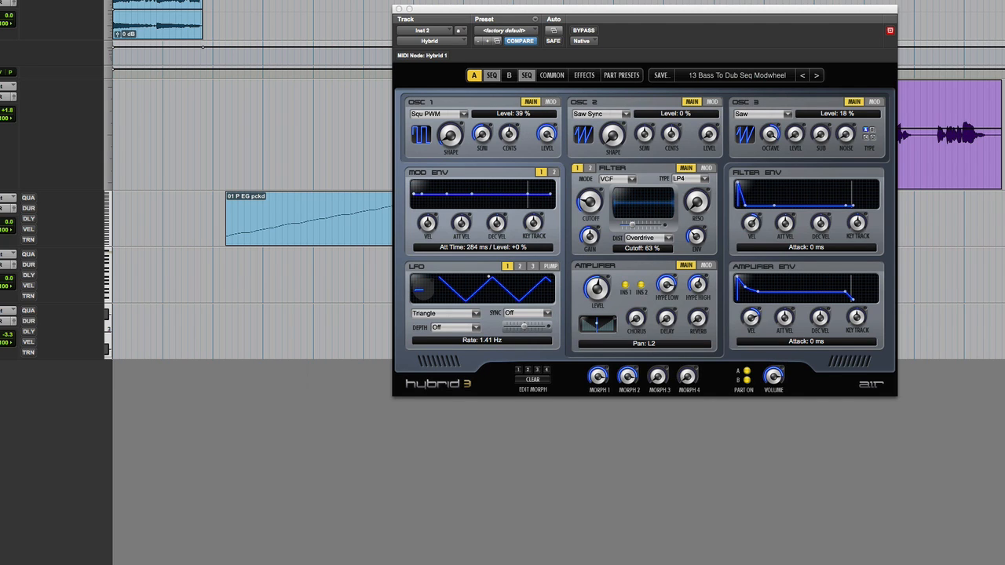
left_click(582, 32)
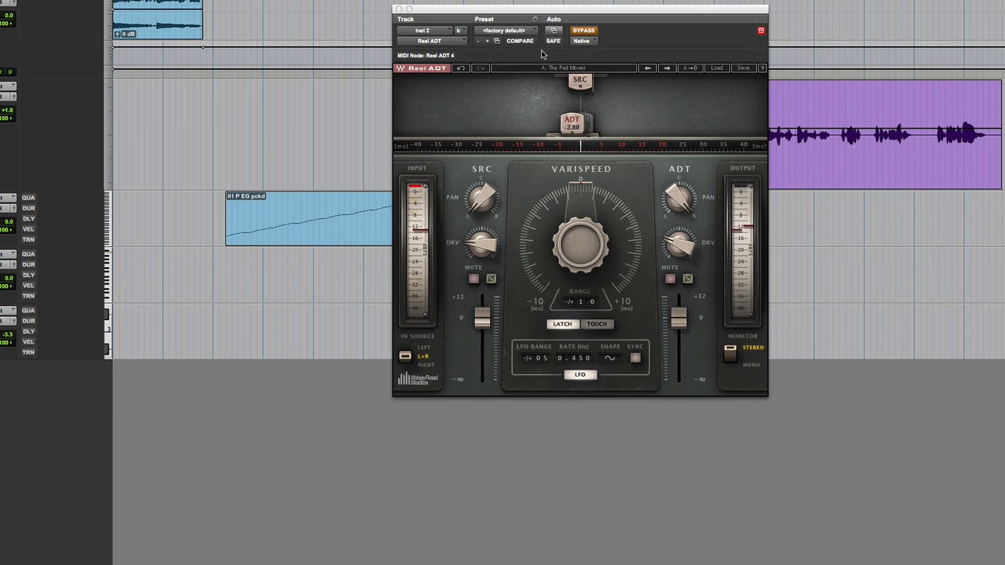
left_click(589, 31)
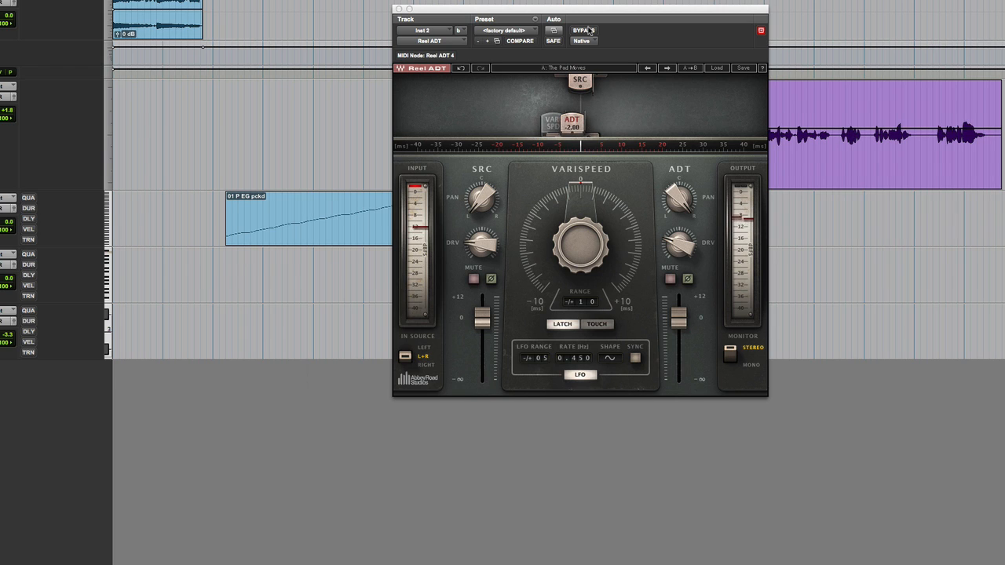
left_click(588, 32)
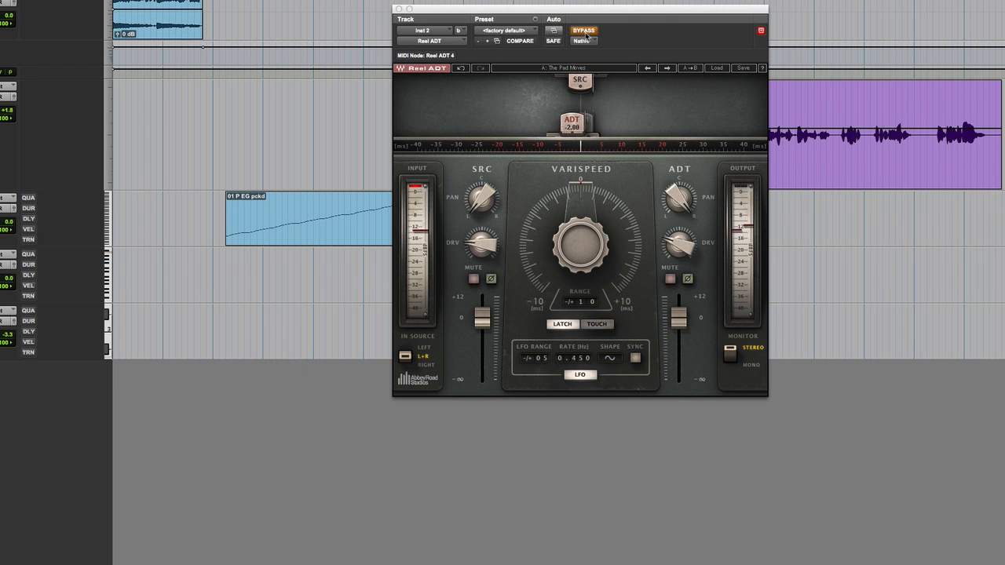
- Sync the Inst 2 Reel ADT's LFO to the tempo, take the plugin out of bypass and set the LFO range to ±20
left_click(635, 357)
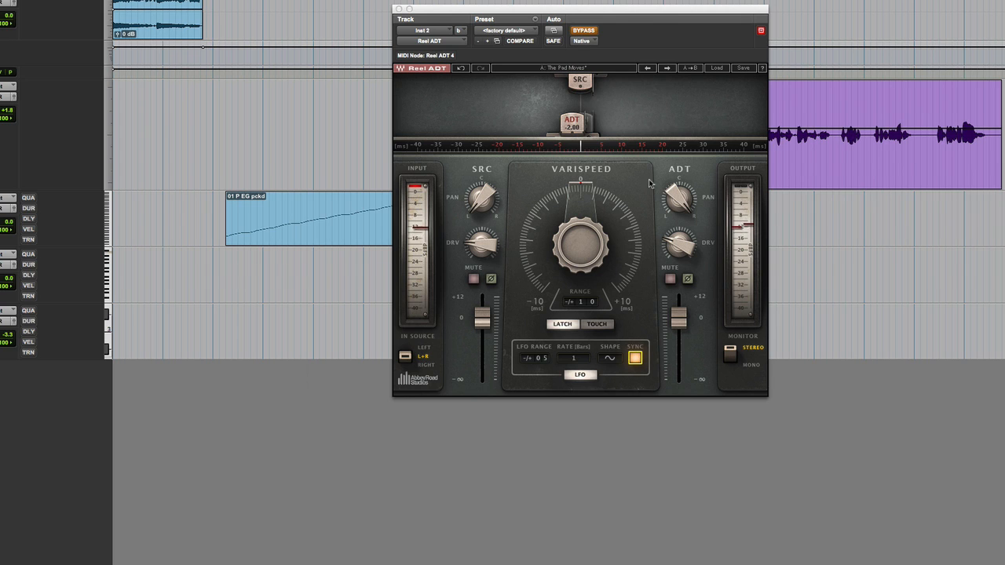
left_click(589, 32)
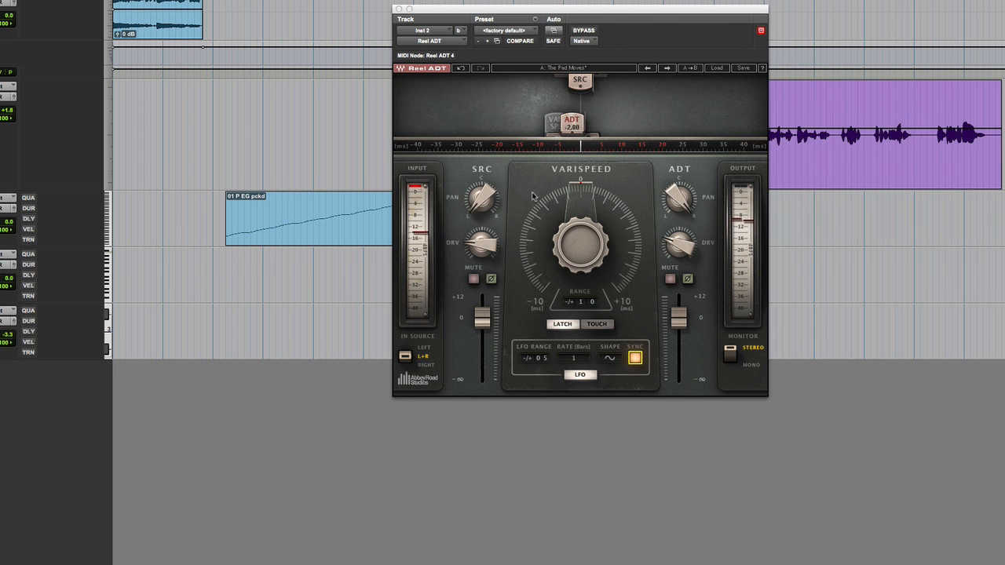
left_click_drag(537, 358, 537, 329)
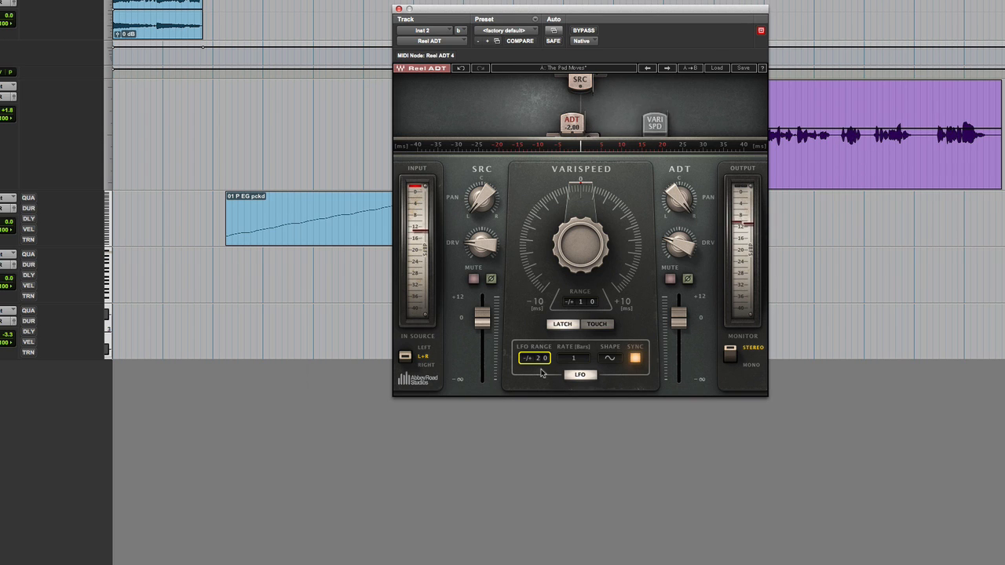
- Offset the Inst 2 Reel ADT's Varispeed to about -1.72 and set its LFO range to ±4
left_click_drag(580, 240, 579, 252)
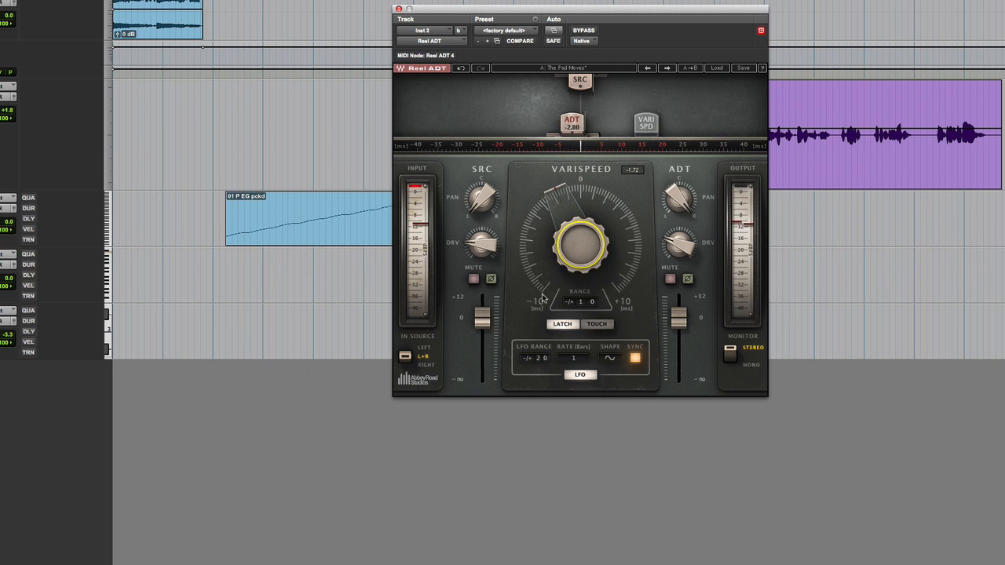
left_click_drag(541, 355, 541, 412)
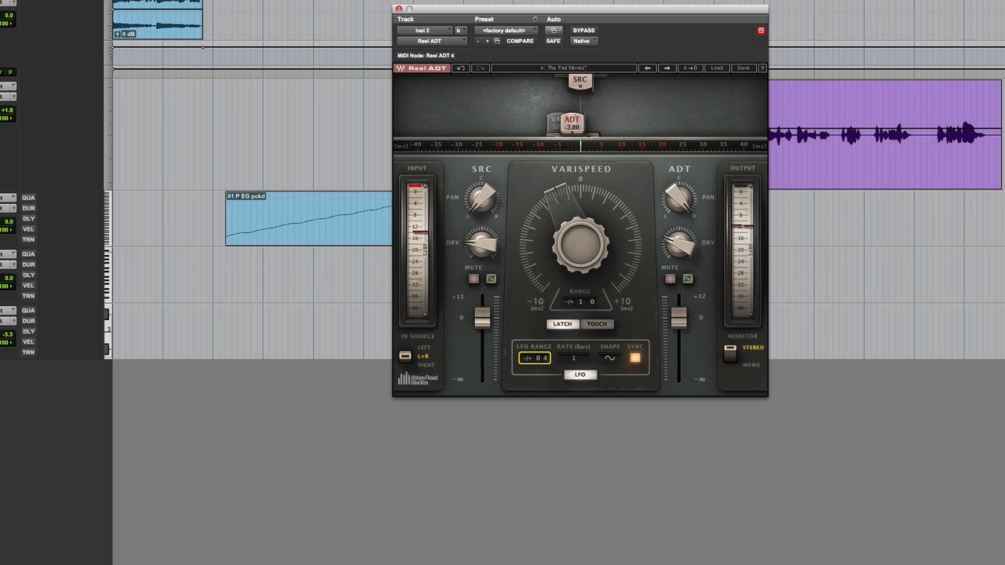
- Load a patch from the 05 Soft Pads category in the Inst 2 Hybrid synth
left_click(749, 76)
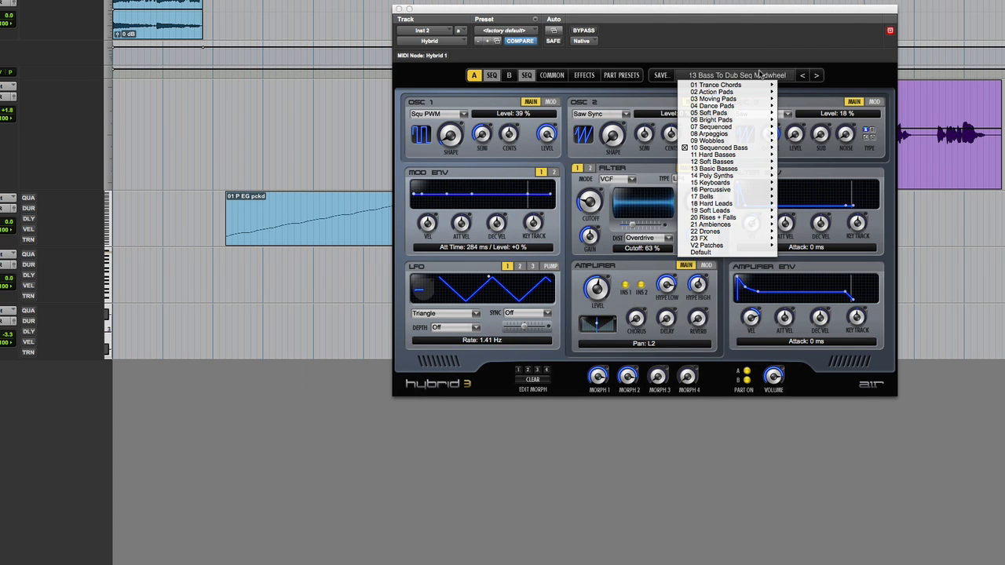
mouse_move(738, 106)
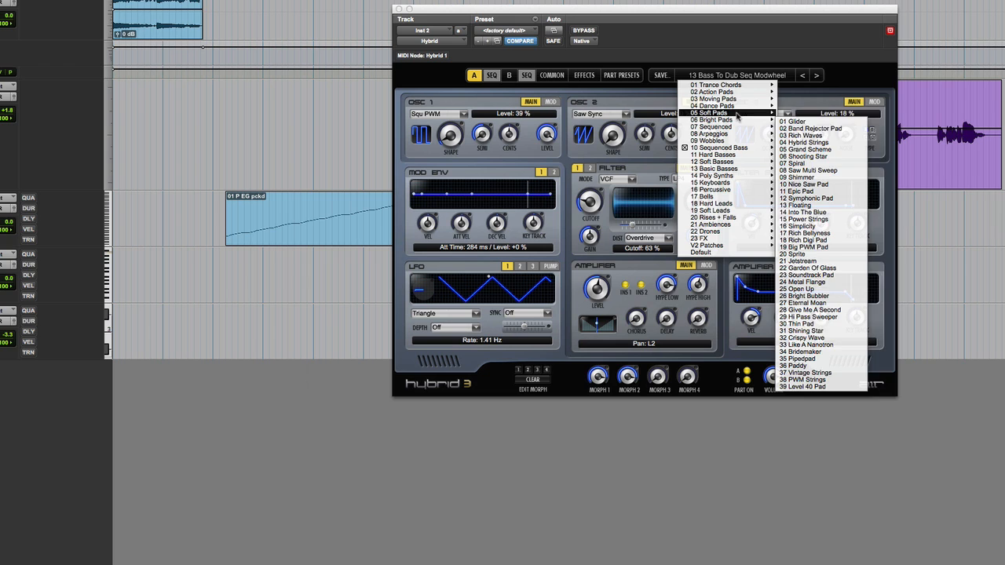
left_click(801, 116)
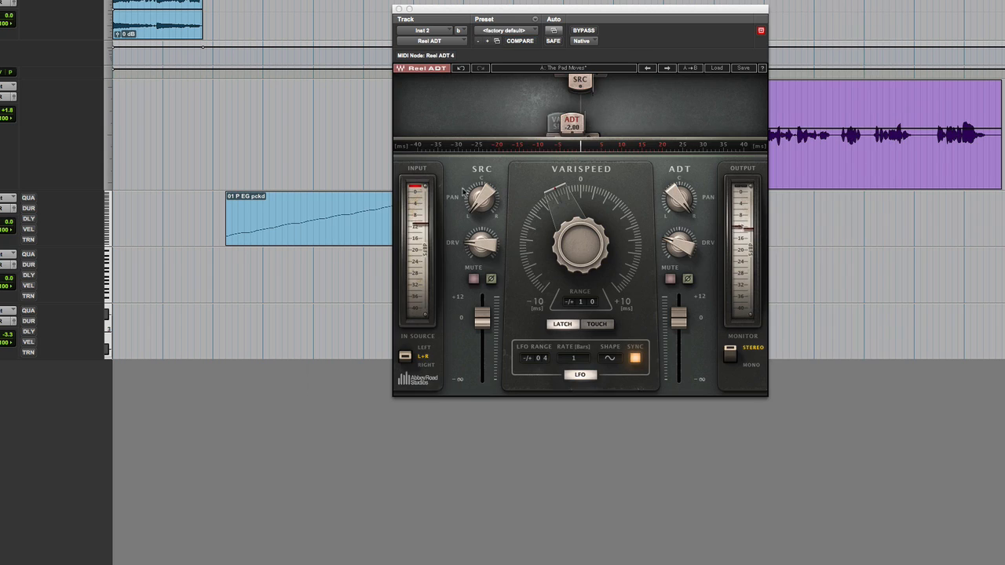
- Audition the new pad with Reel ADT bypassed, and replace the Inst 2 insert with Reel ADT2V
left_click(585, 30)
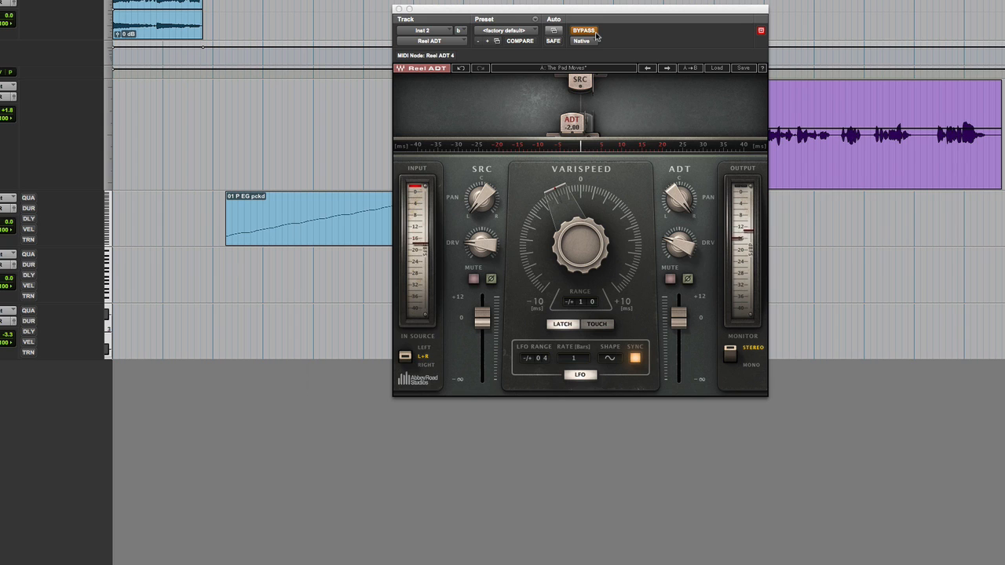
left_click(7, 316)
mouse_move(6, 322)
mouse_move(63, 373)
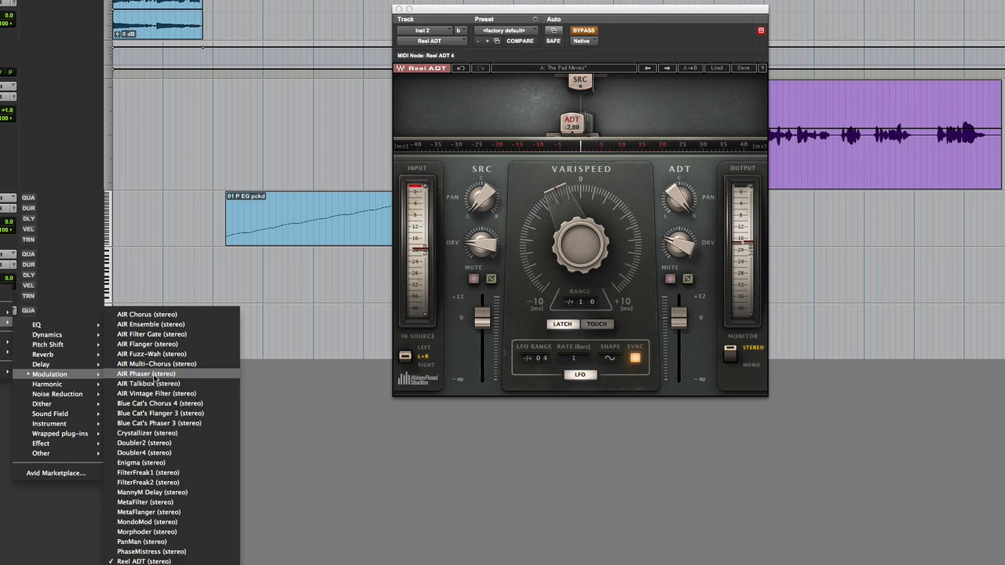
left_click(150, 561)
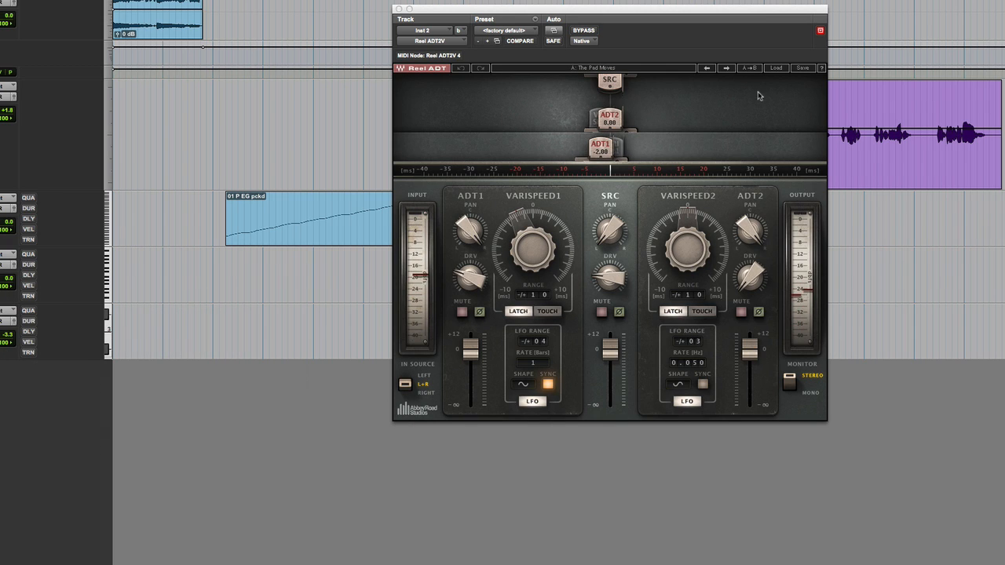
- Load the factory preset The Pad Moves in Reel ADT2V and compare it bypassed and active
left_click(776, 67)
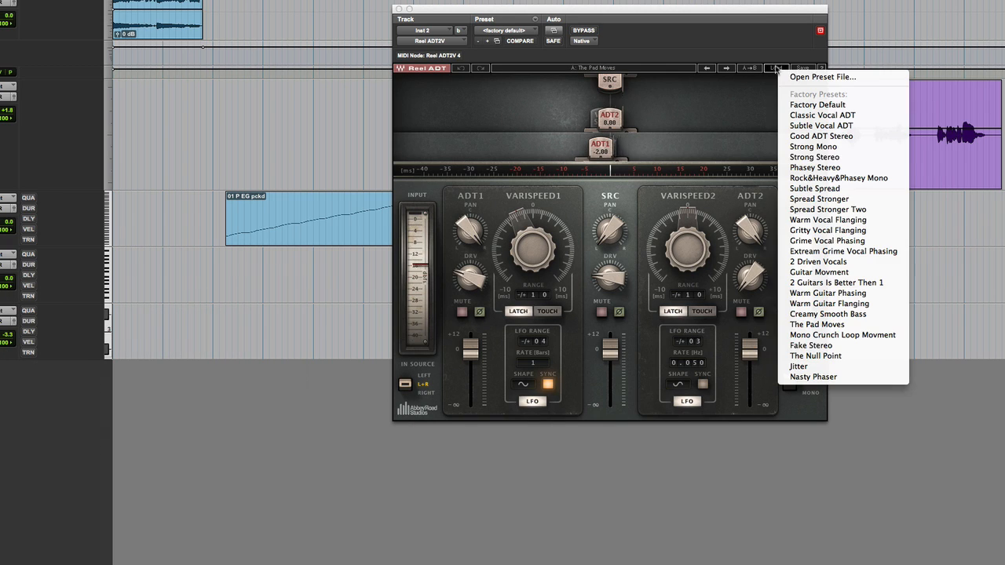
left_click(802, 325)
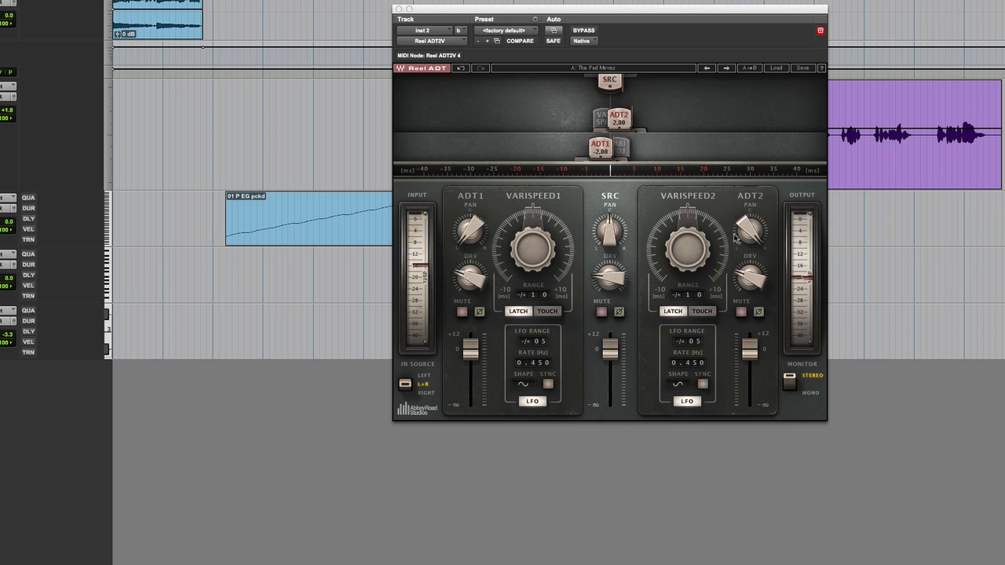
left_click(587, 32)
left_click(587, 31)
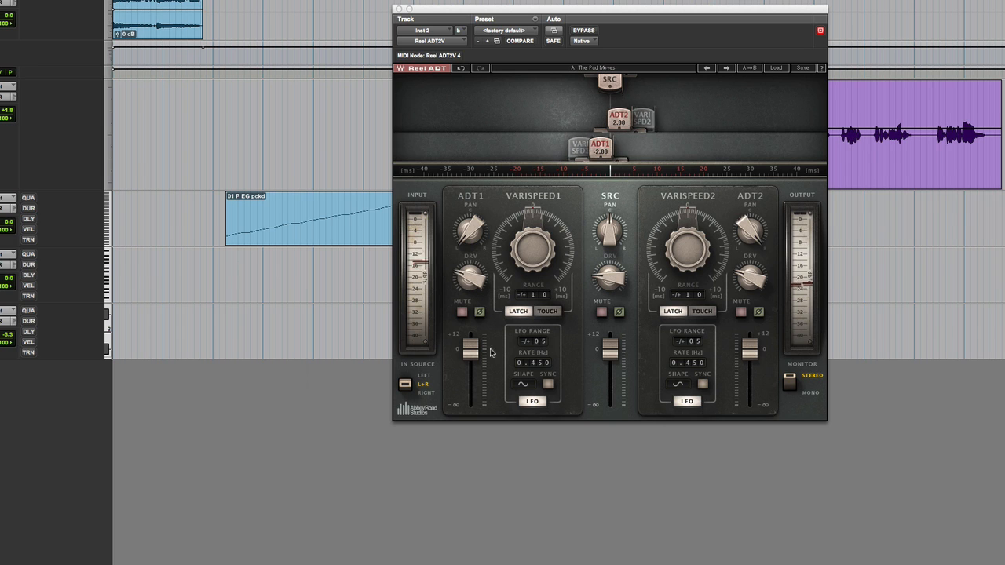
- Raise the source drive to about midway and the source level slightly above 0, and lower ADT1's level before returning it slightly above 0
left_click_drag(618, 280, 617, 242)
left_click_drag(472, 357, 471, 379)
mouse_move(614, 352)
left_mouse_down()
mouse_move(614, 364)
mouse_move(614, 343)
left_mouse_up()
left_click(469, 379)
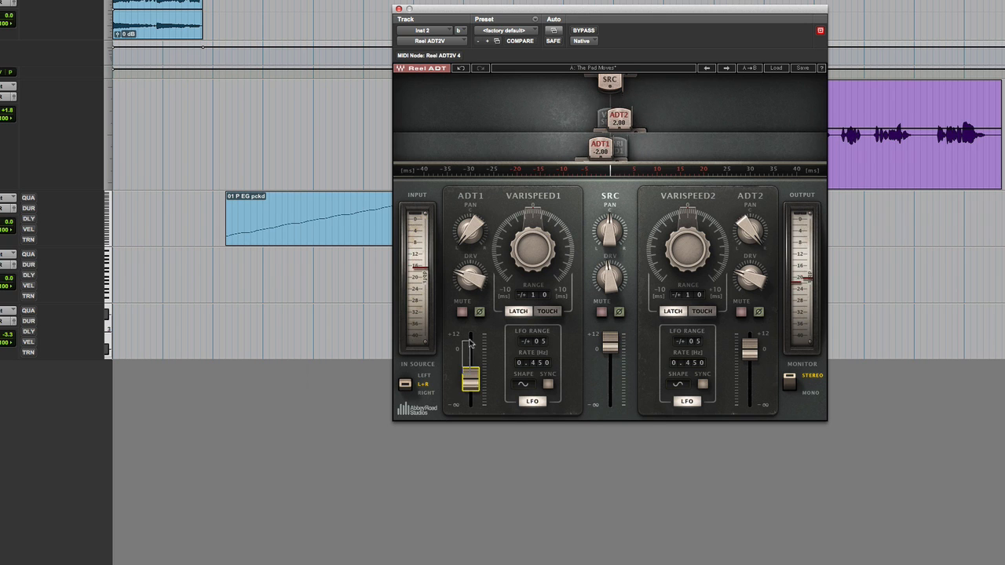
left_click_drag(473, 380, 472, 343)
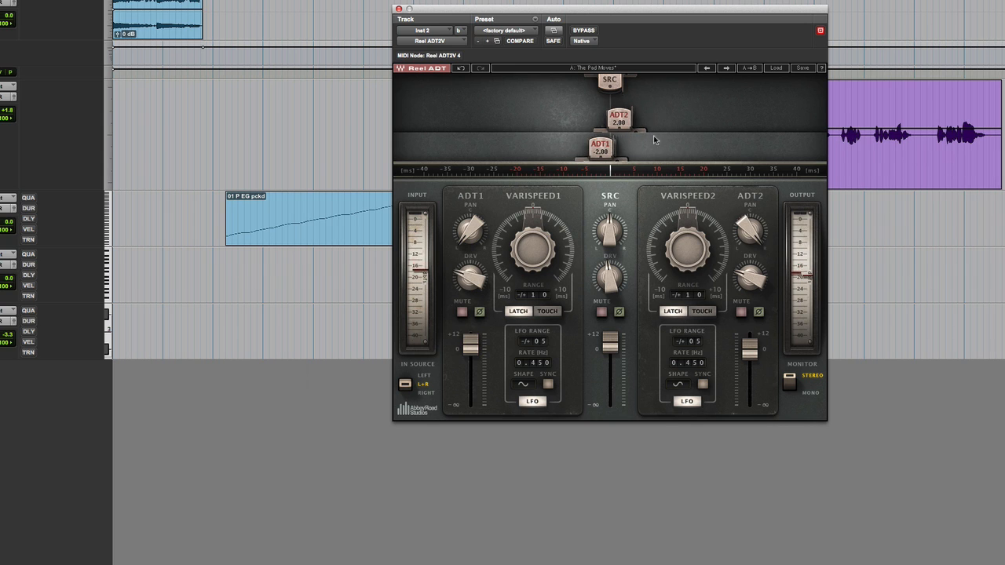
- Load the Fake Stereo preset and compare it in mono and stereo and with the plugin bypassed and active
left_click(729, 68)
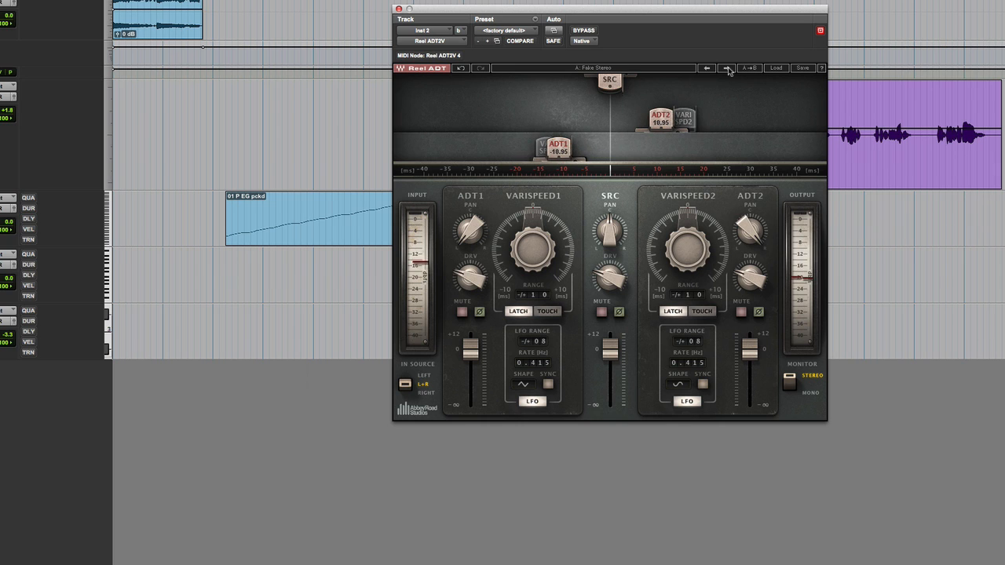
left_click(789, 384)
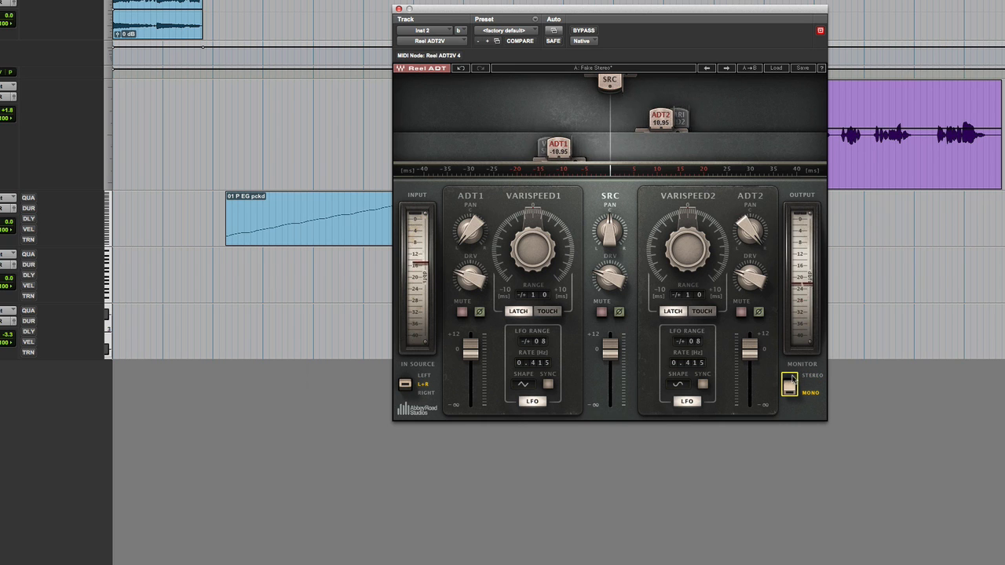
left_click(790, 379)
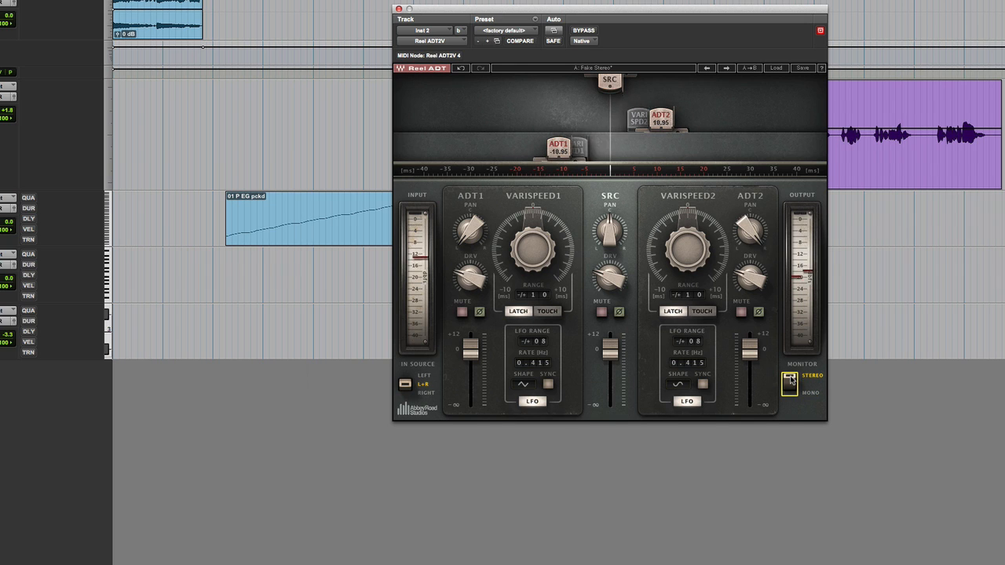
left_click(584, 30)
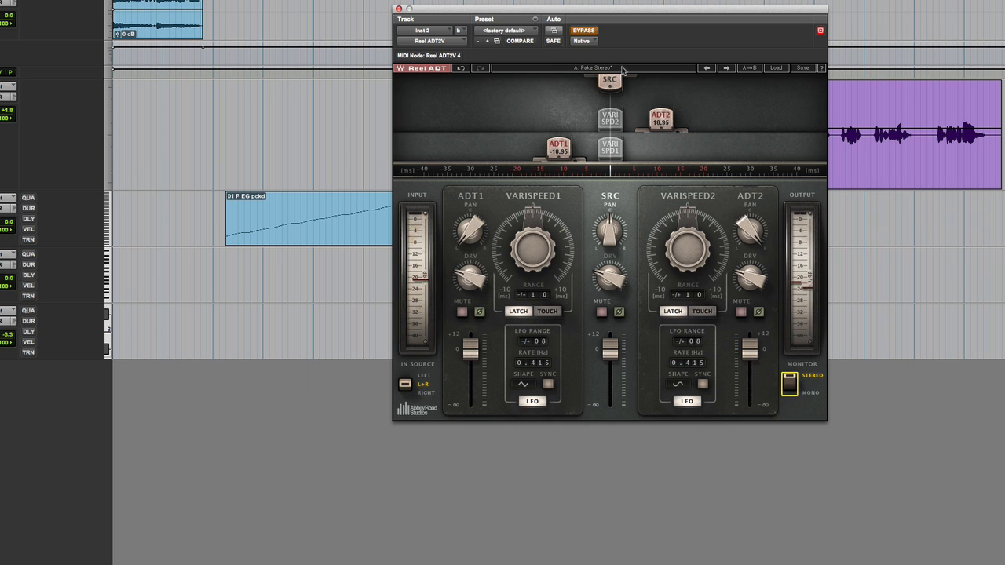
left_click(594, 32)
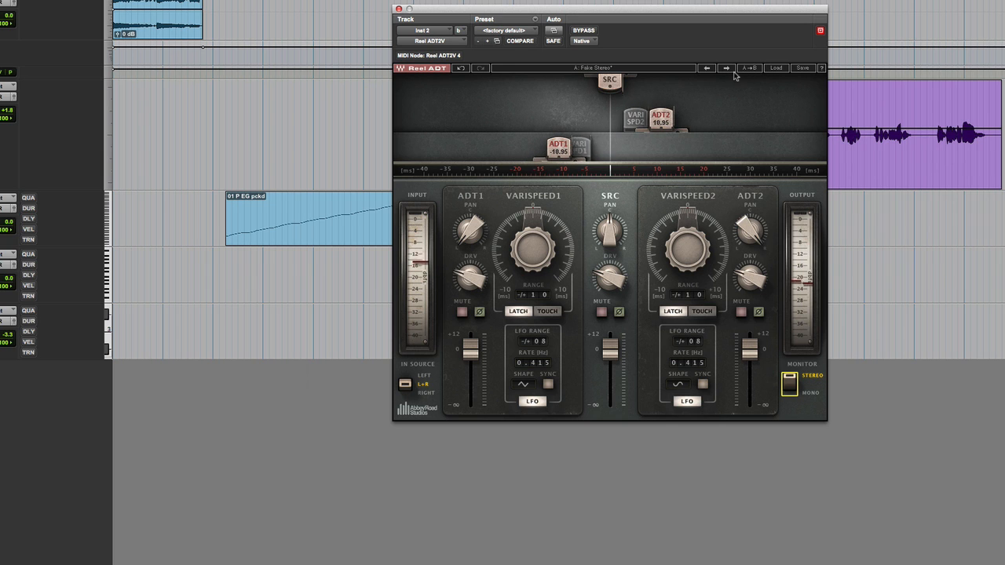
- Load the Warm Guitar Flanging preset and switch the Inst 2 insert from Reel ADT2V back to Reel ADT
left_click(776, 68)
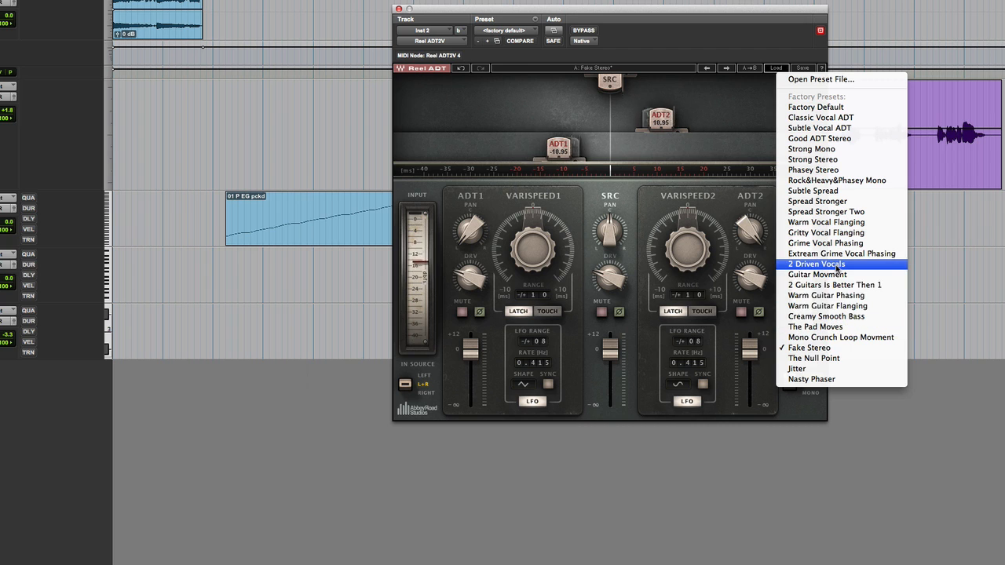
left_click(831, 306)
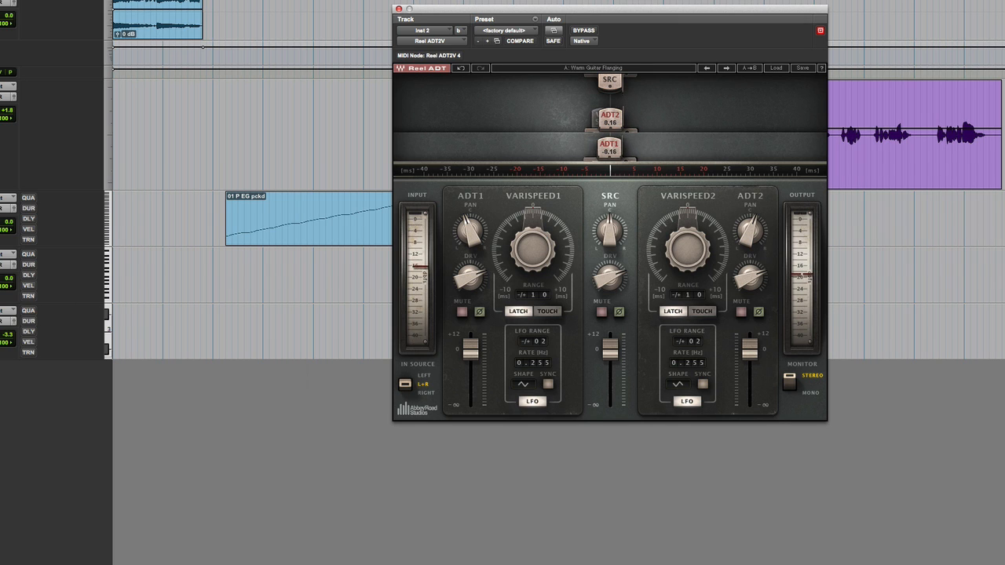
left_click(7, 317)
mouse_move(47, 374)
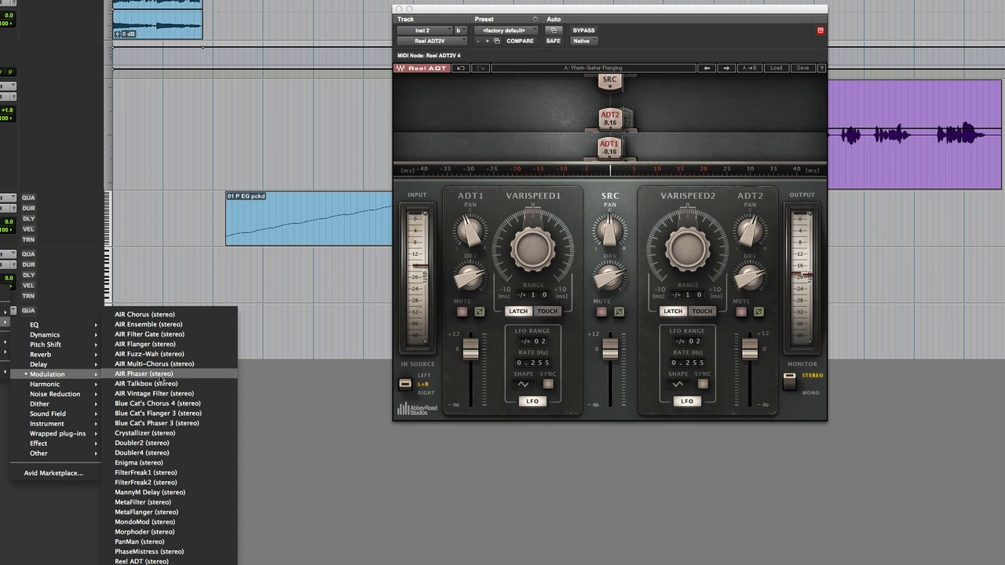
left_click(141, 561)
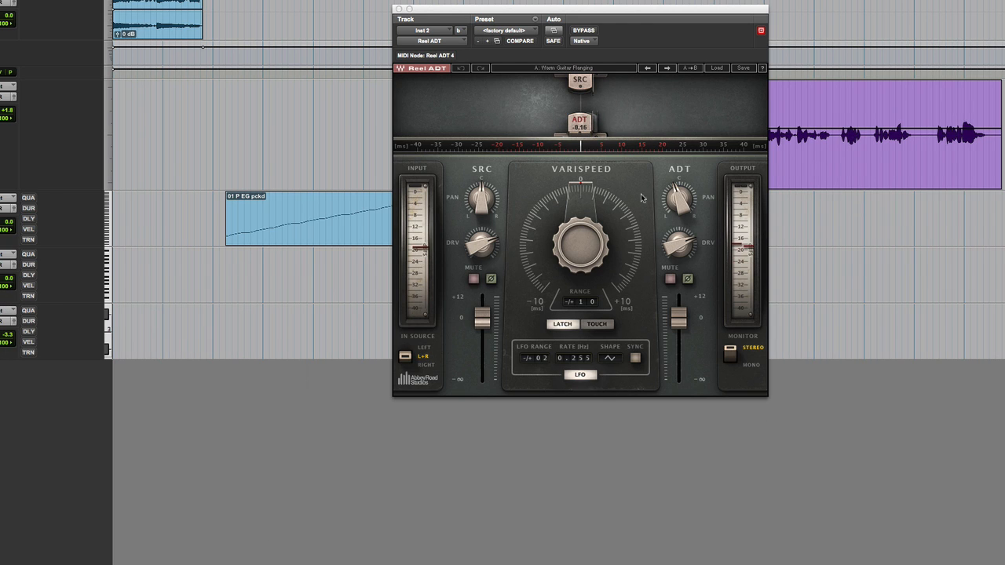
- Pan the ADT voice and the source signal to opposite sides
left_click_drag(679, 200, 679, 172)
left_click_drag(481, 199, 481, 226)
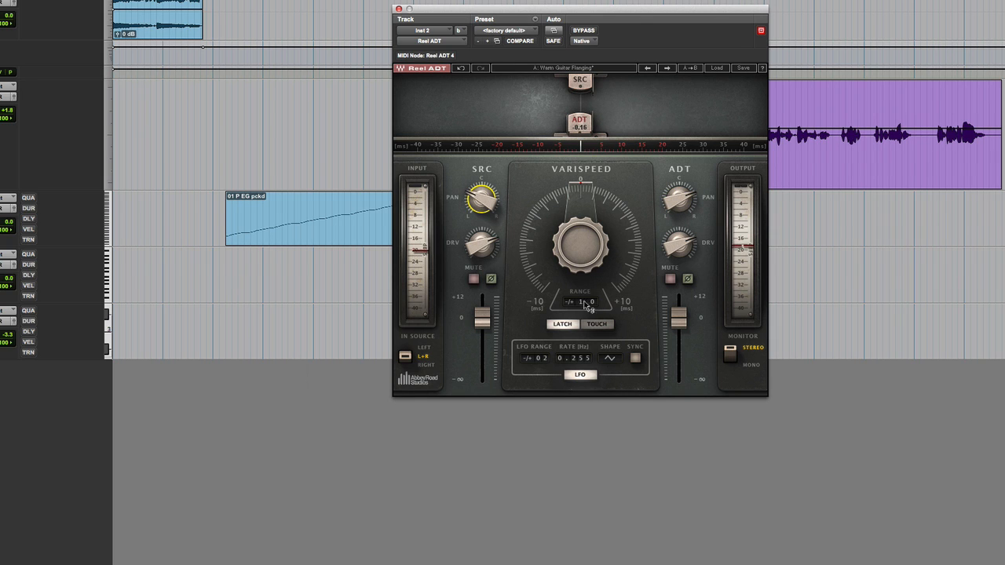
- Sync the Reel ADT's LFO to the tempo and set the LFO range to ±7
left_click(635, 358)
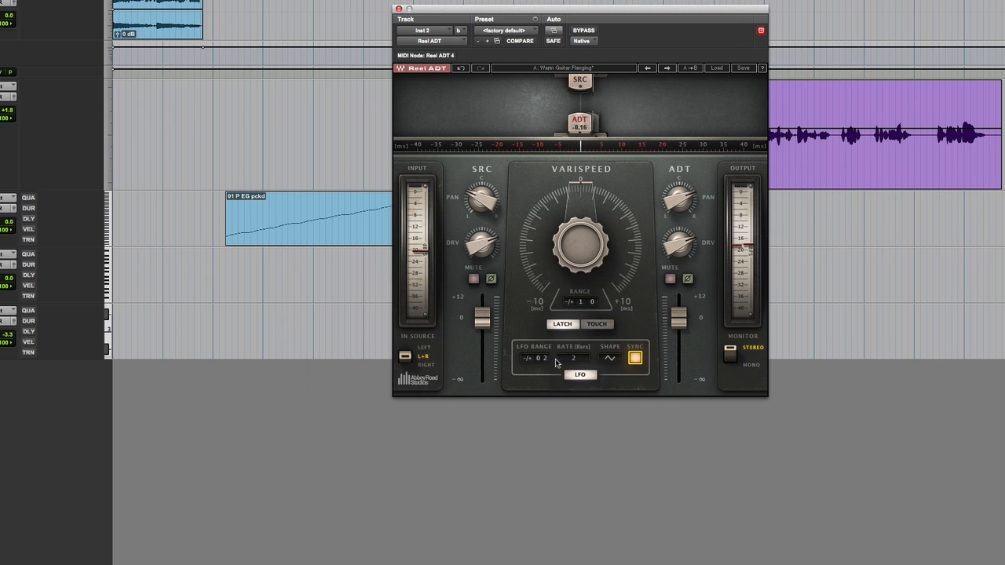
left_click_drag(545, 359, 545, 347)
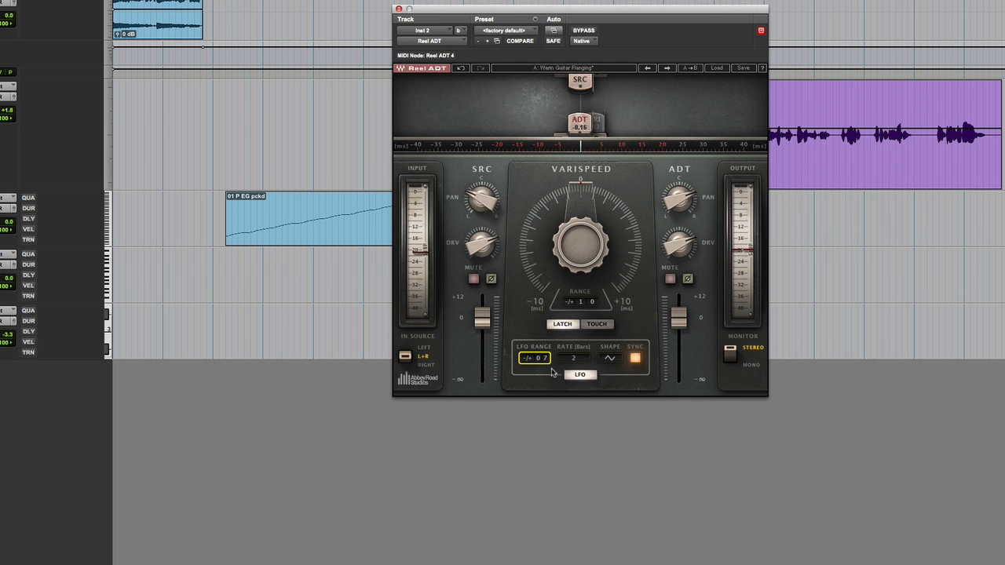